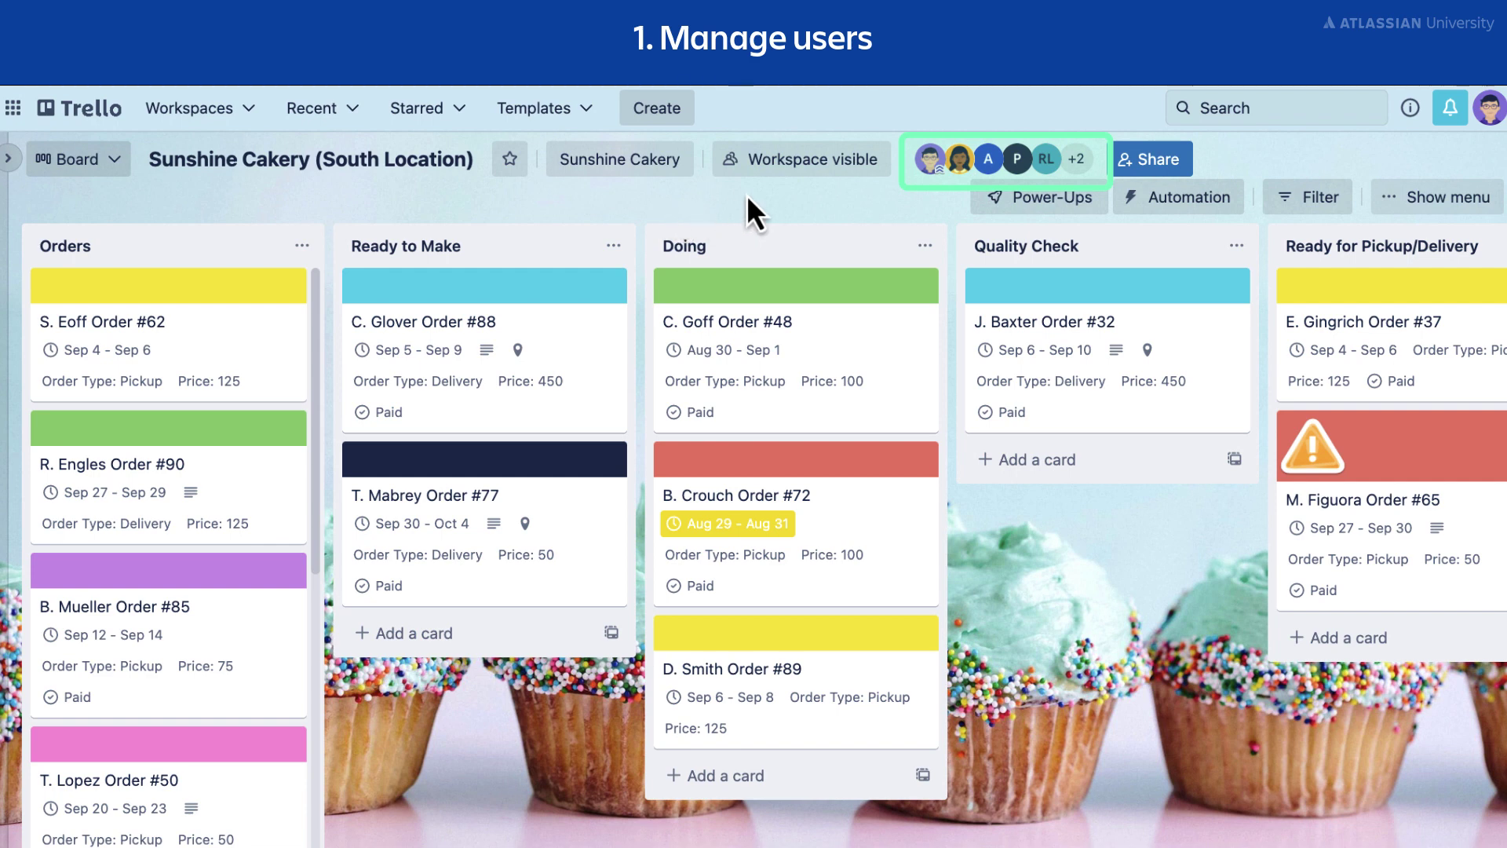
In the Share dialog, change the third member's role from Member to Admin.
left_click(960, 165)
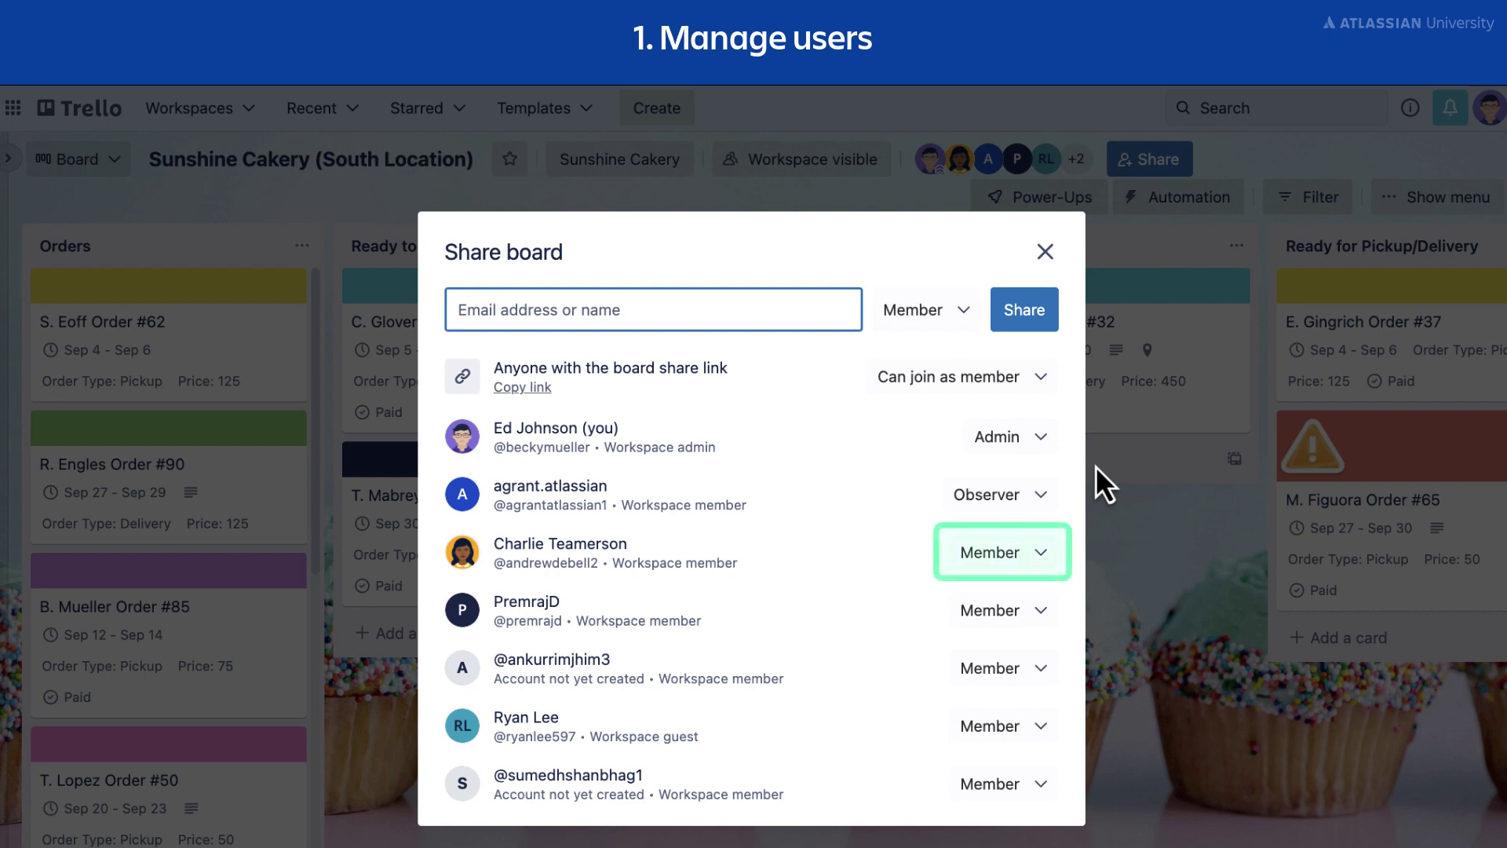
left_click(1036, 562)
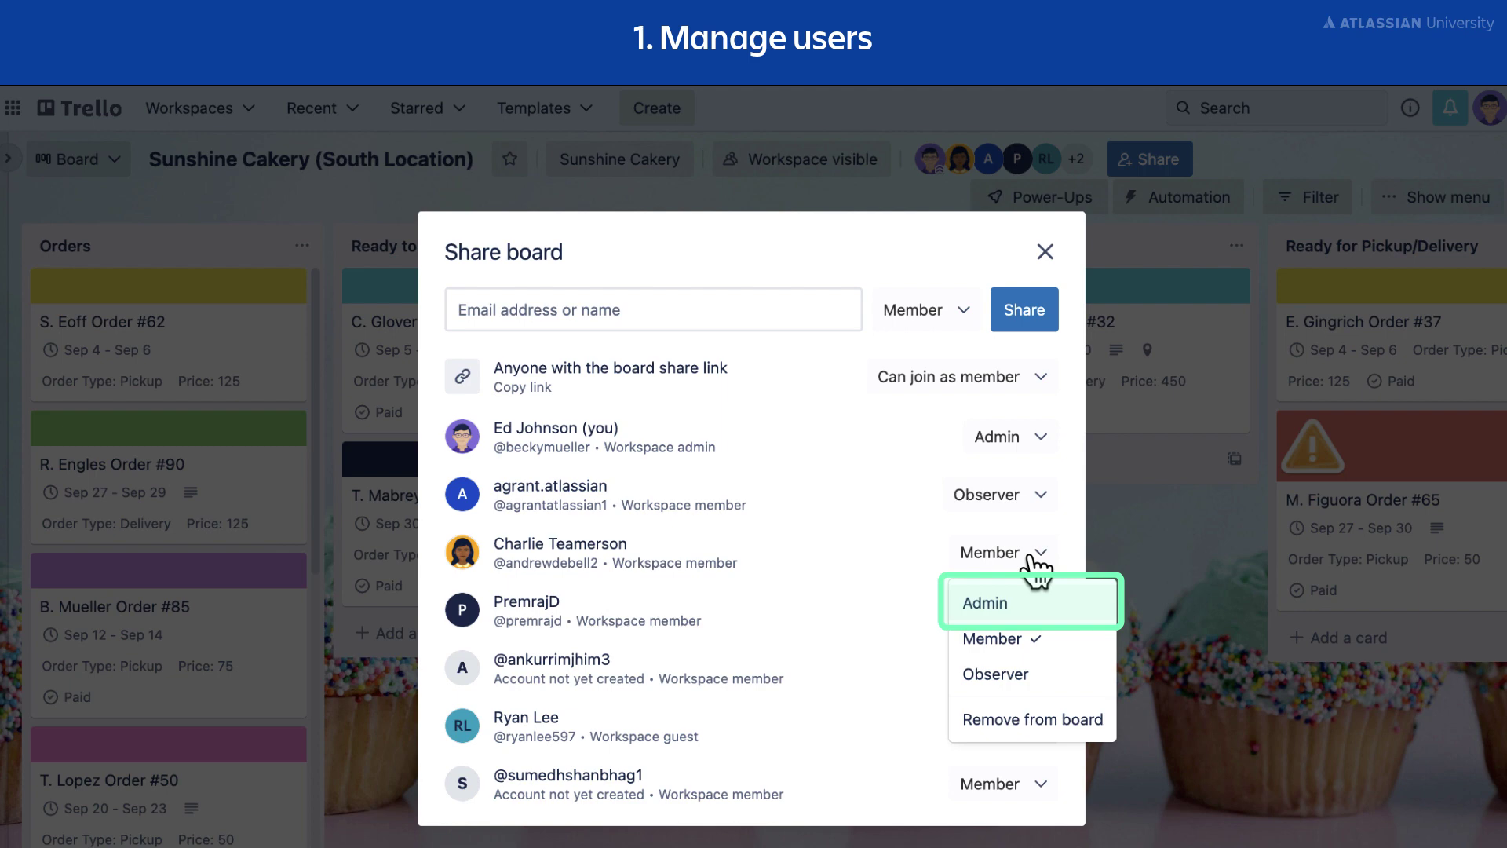
left_click(1073, 606)
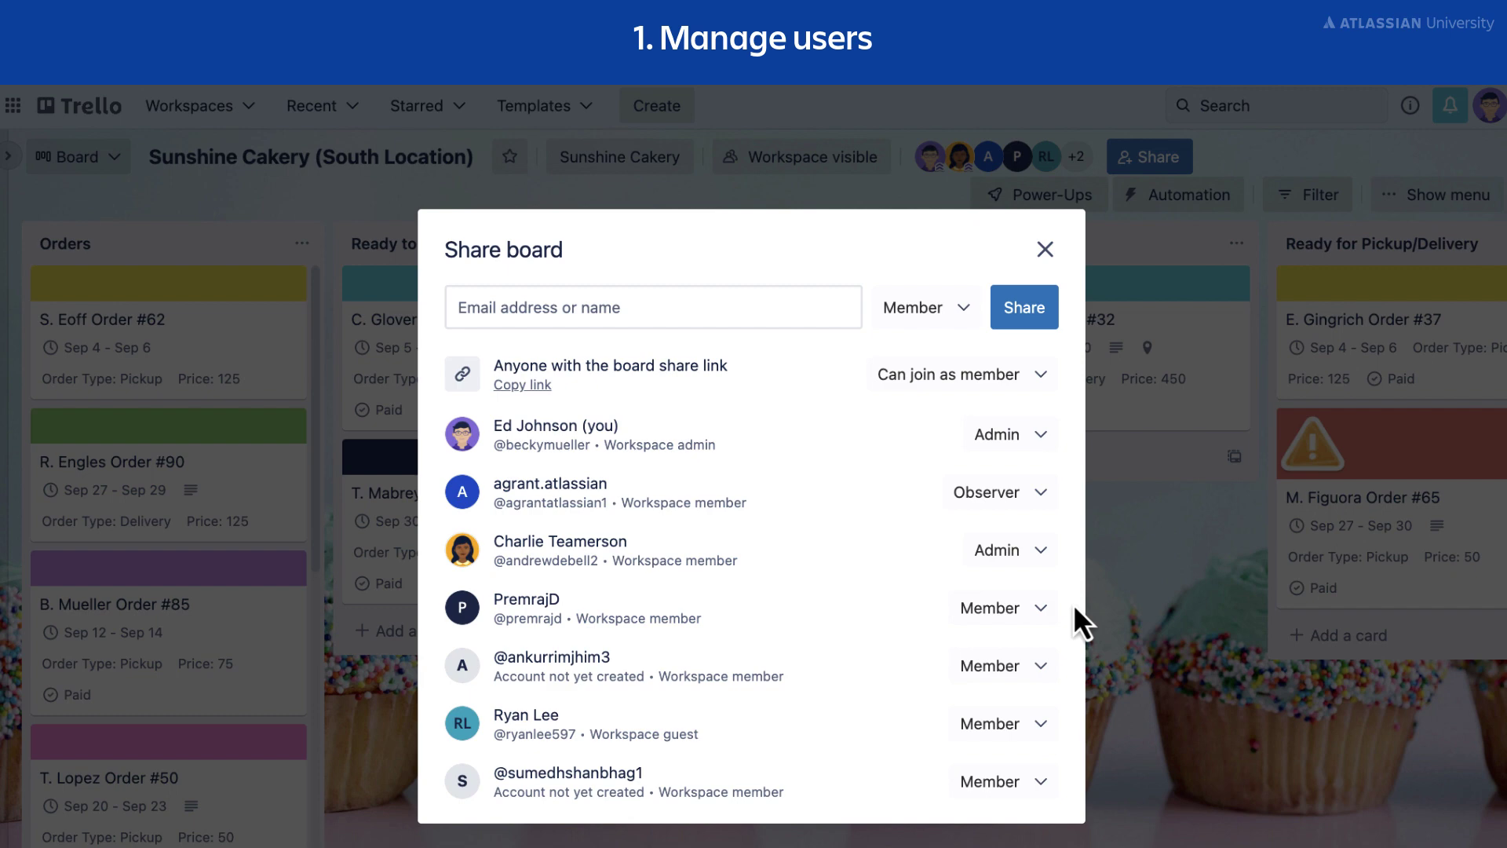
left_click(568, 308)
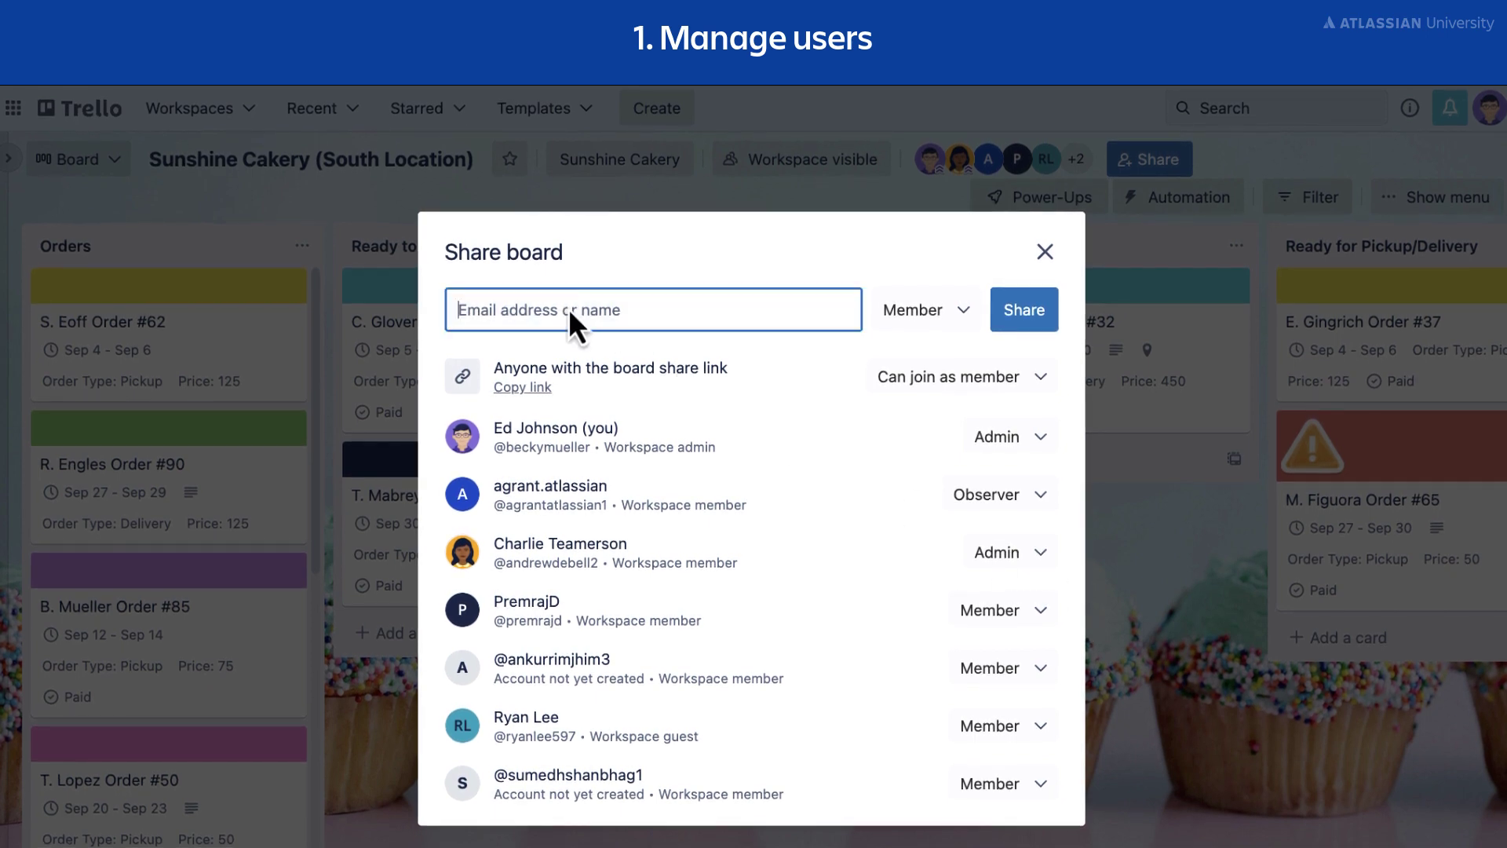
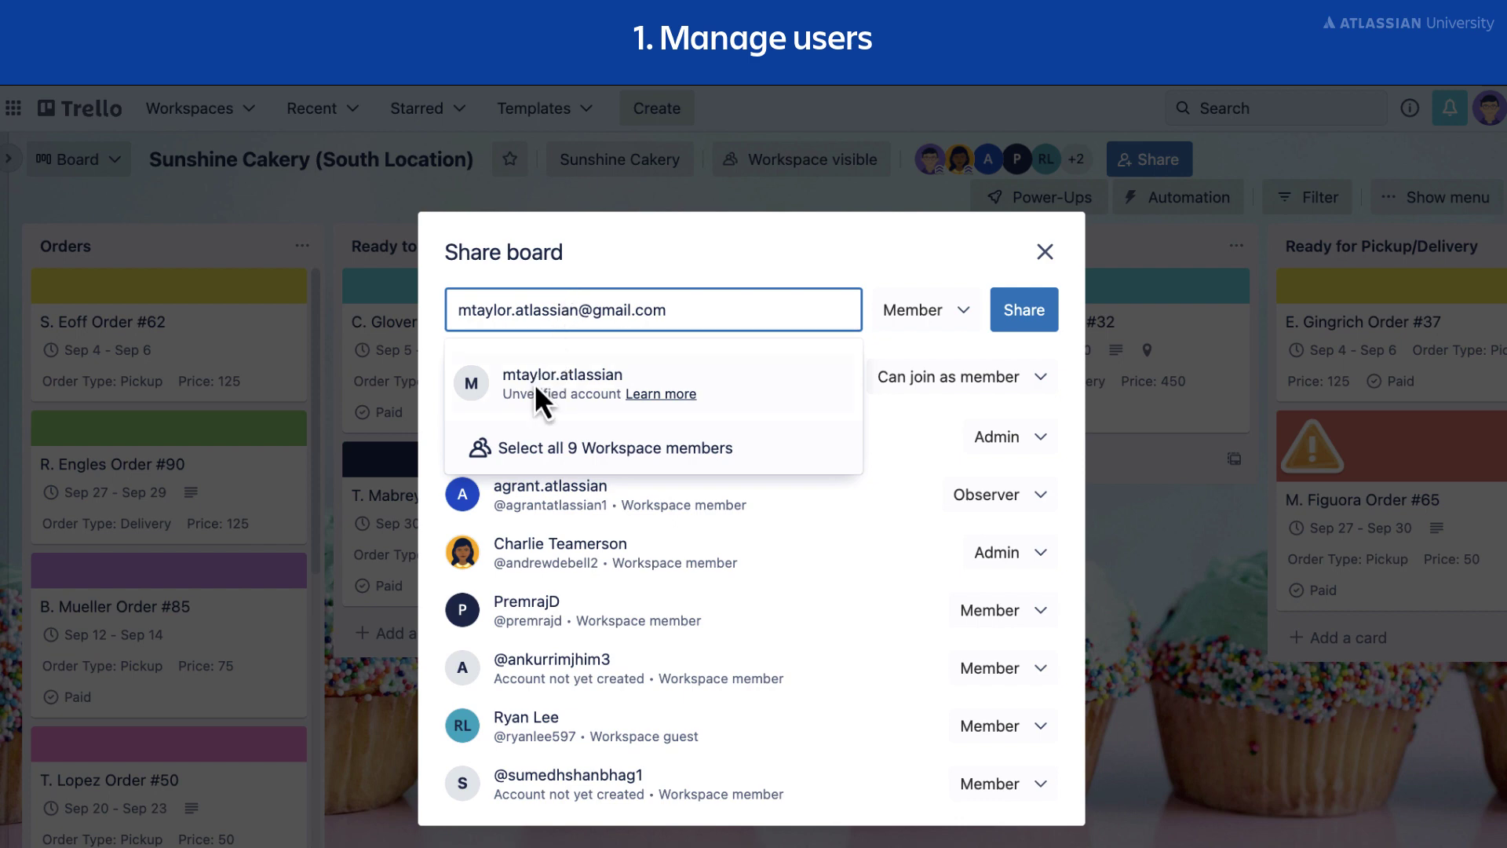
left_click(534, 393)
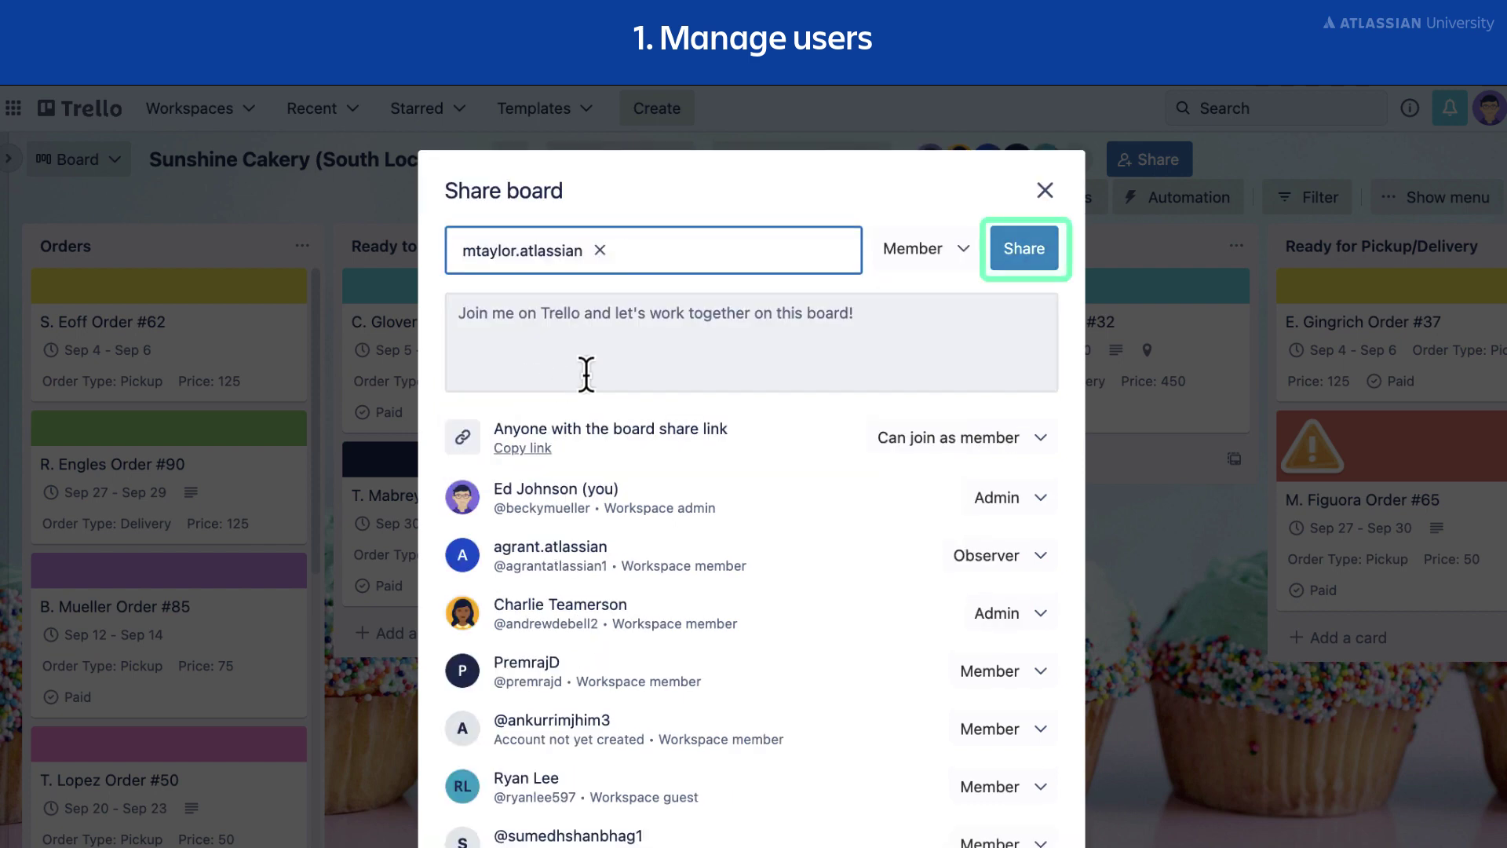
left_click(1031, 256)
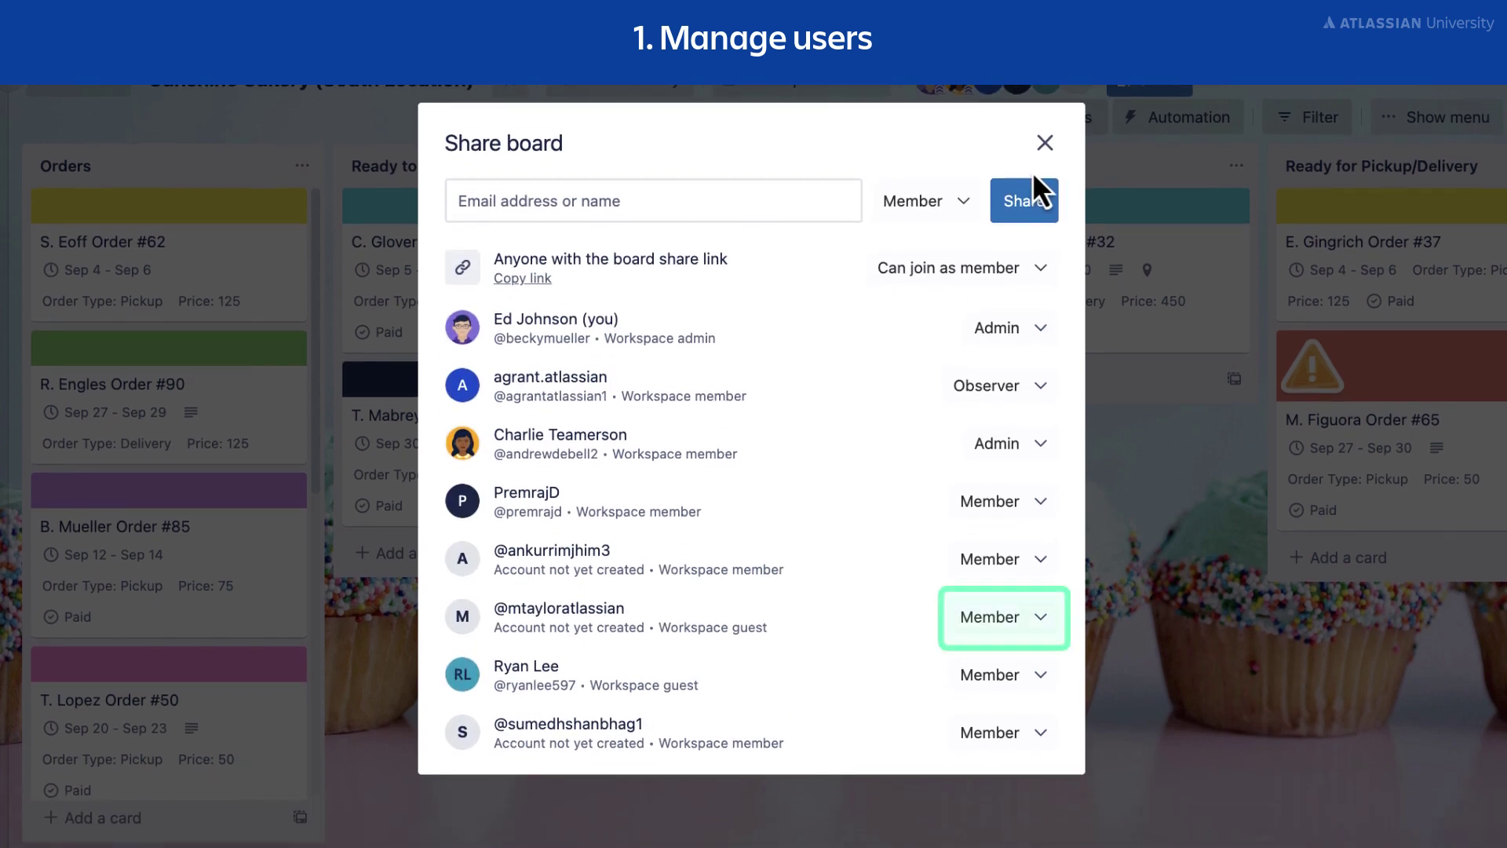
left_click(1041, 624)
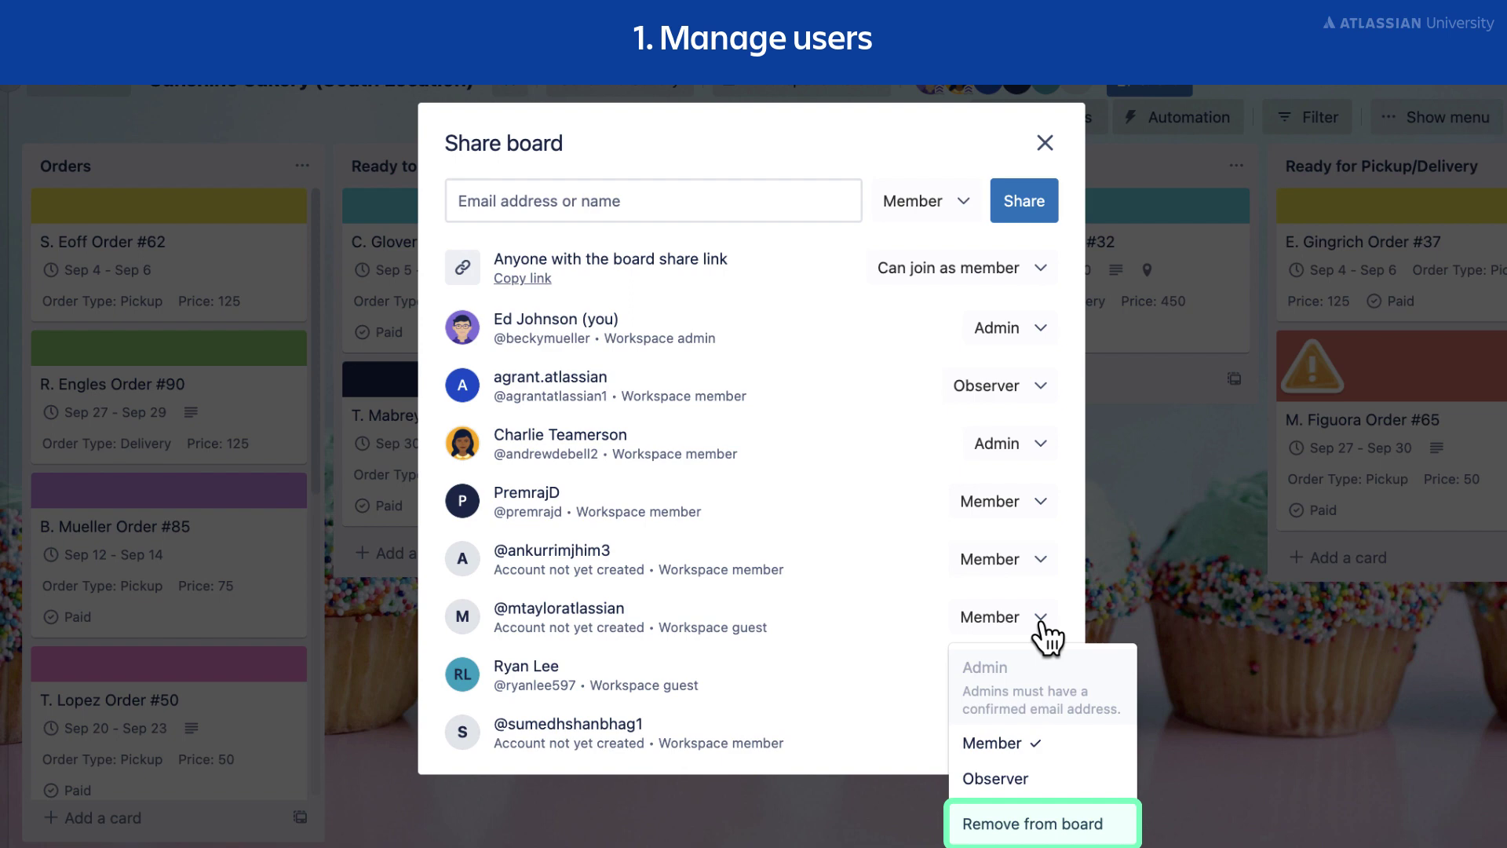
left_click(1108, 825)
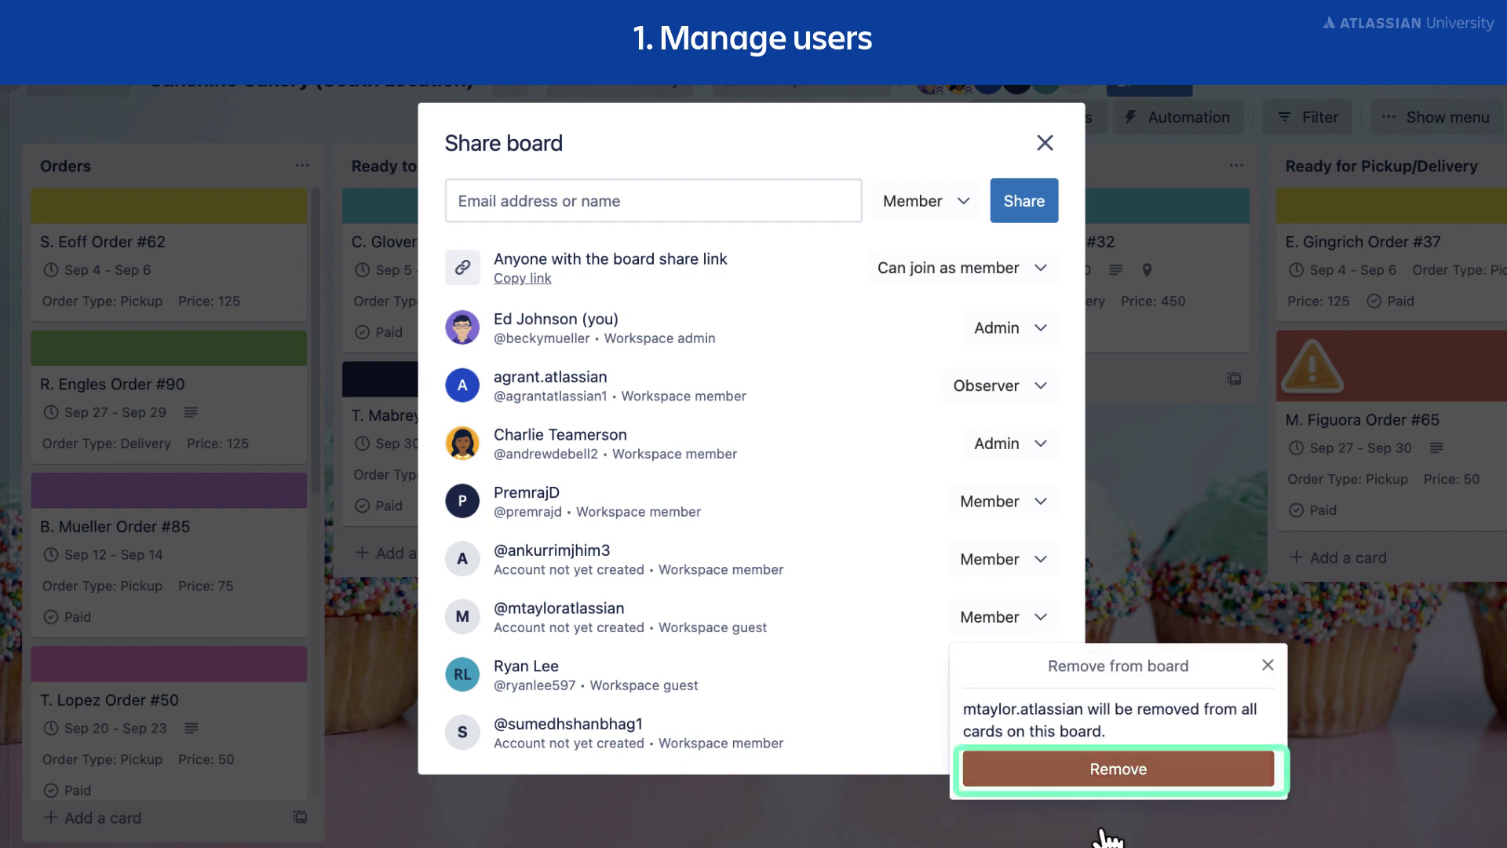
left_click(1203, 777)
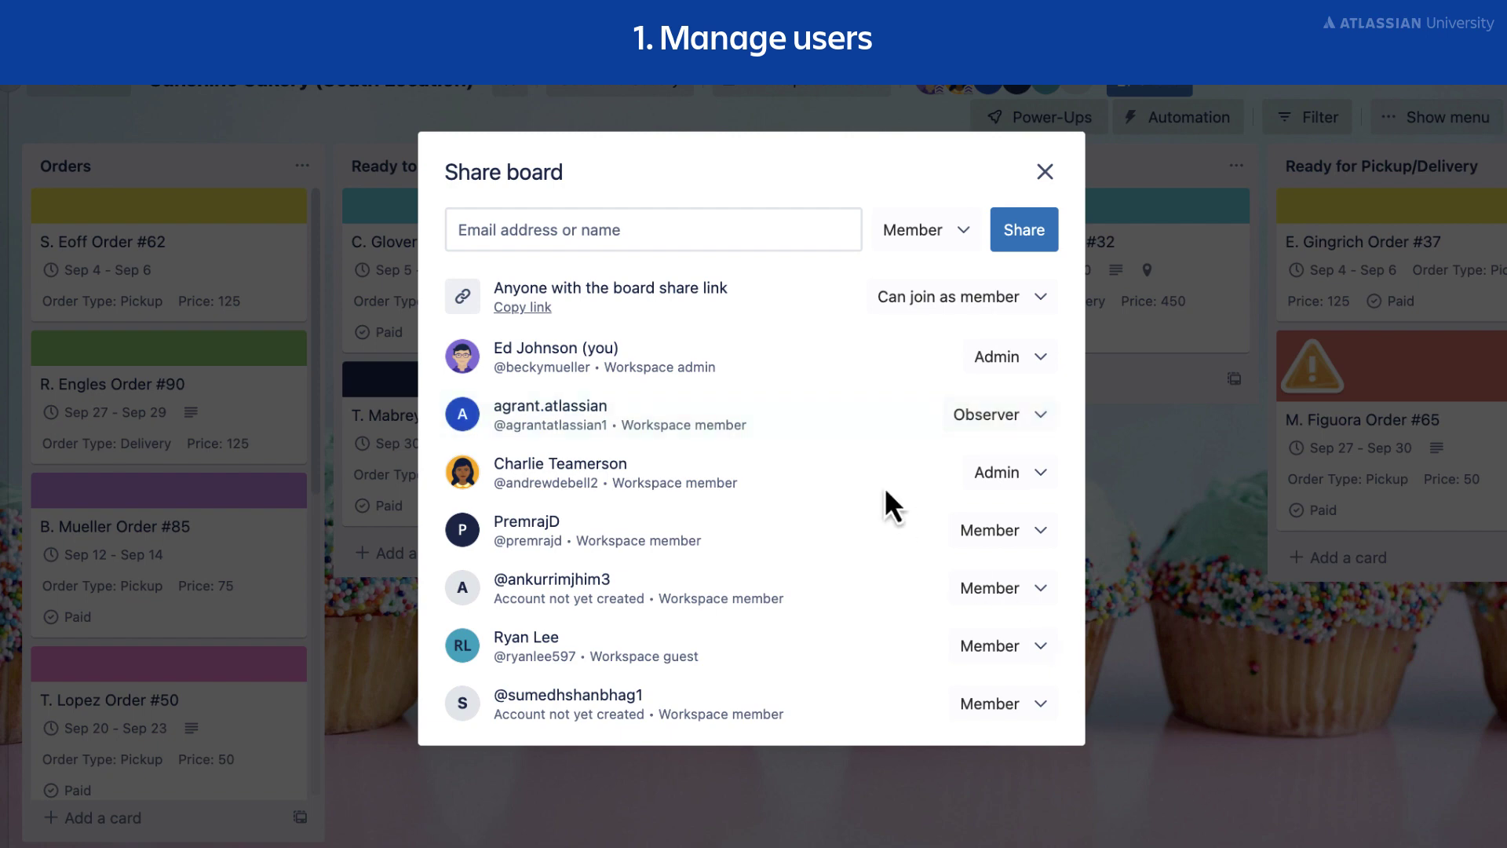
Invite the guest by e-mail address with the Observer role and share the board.
left_click(599, 232)
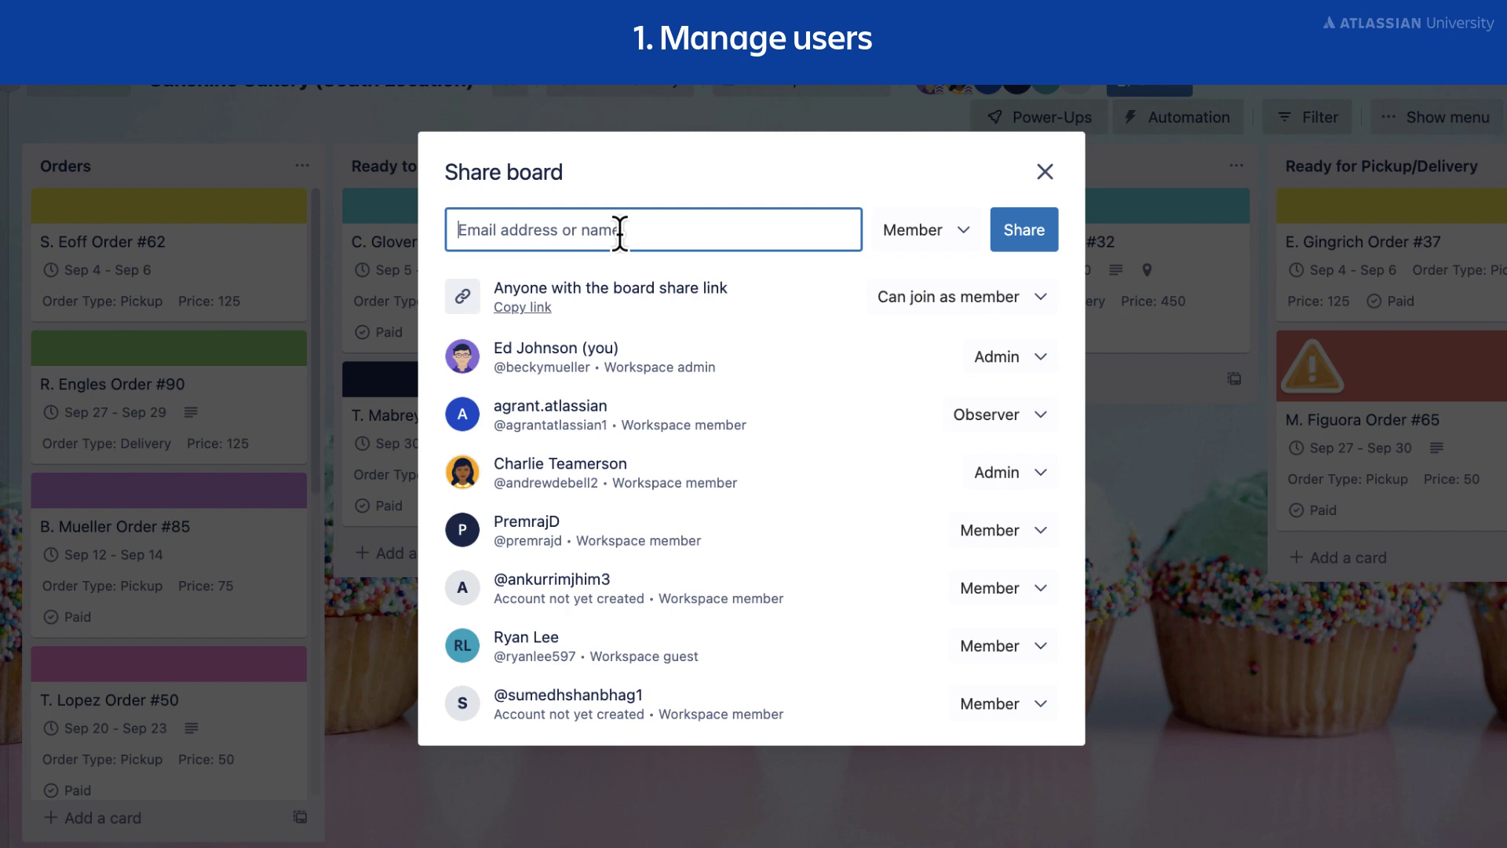
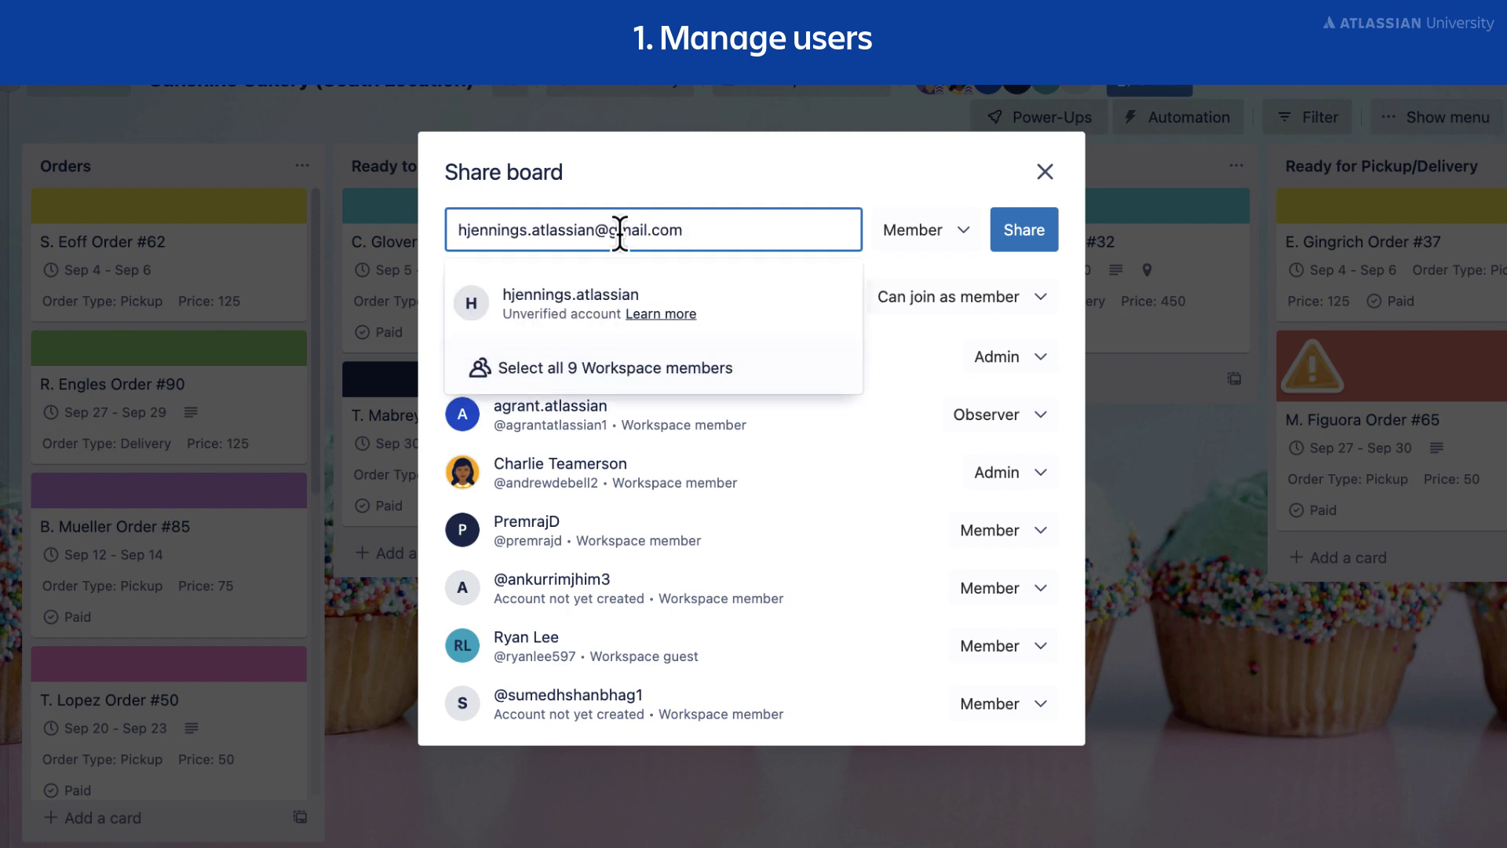
left_click(585, 306)
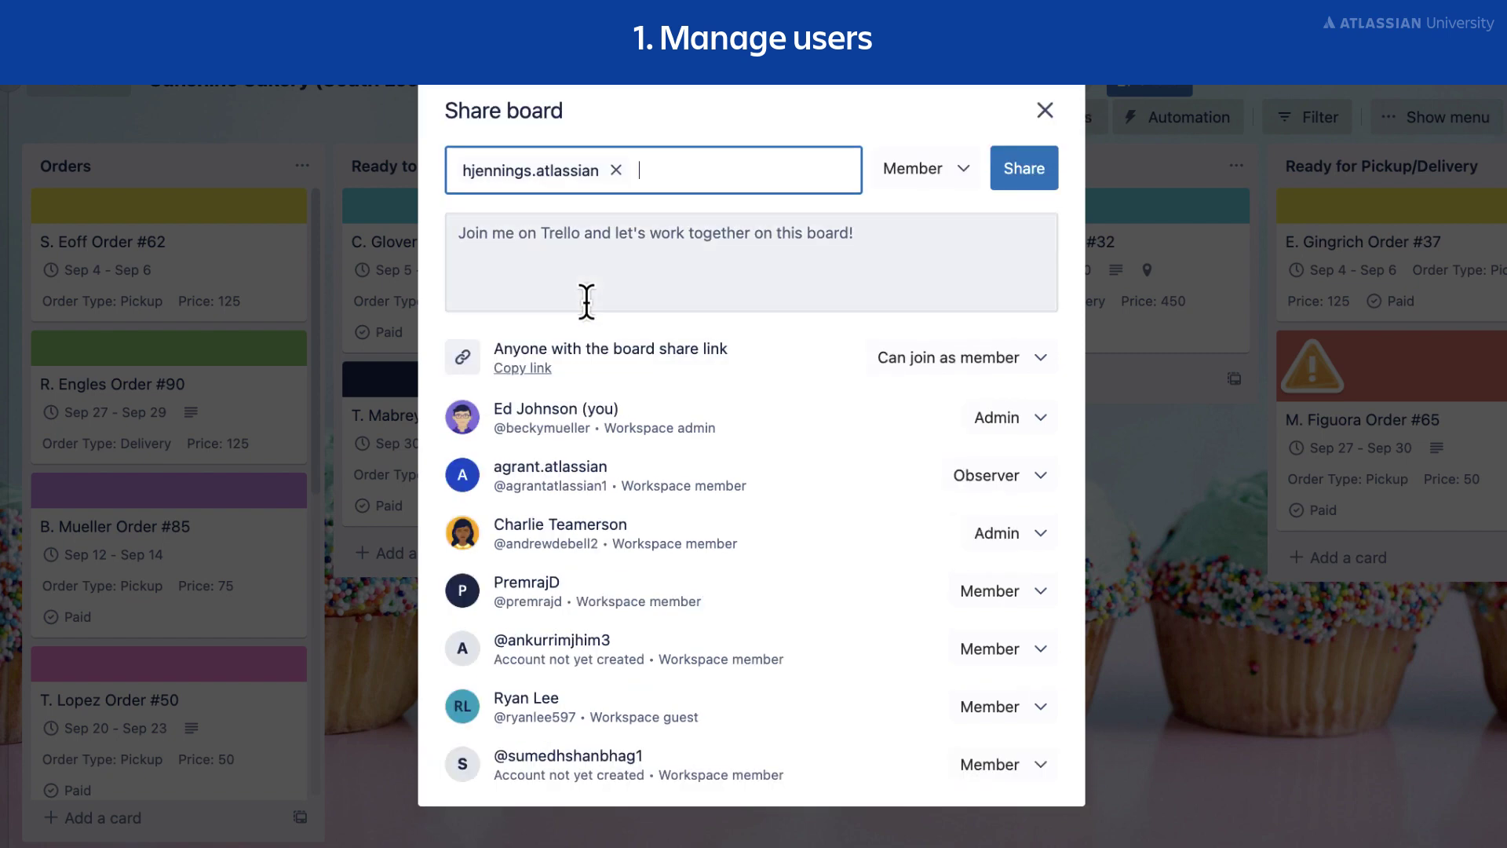
left_click(949, 183)
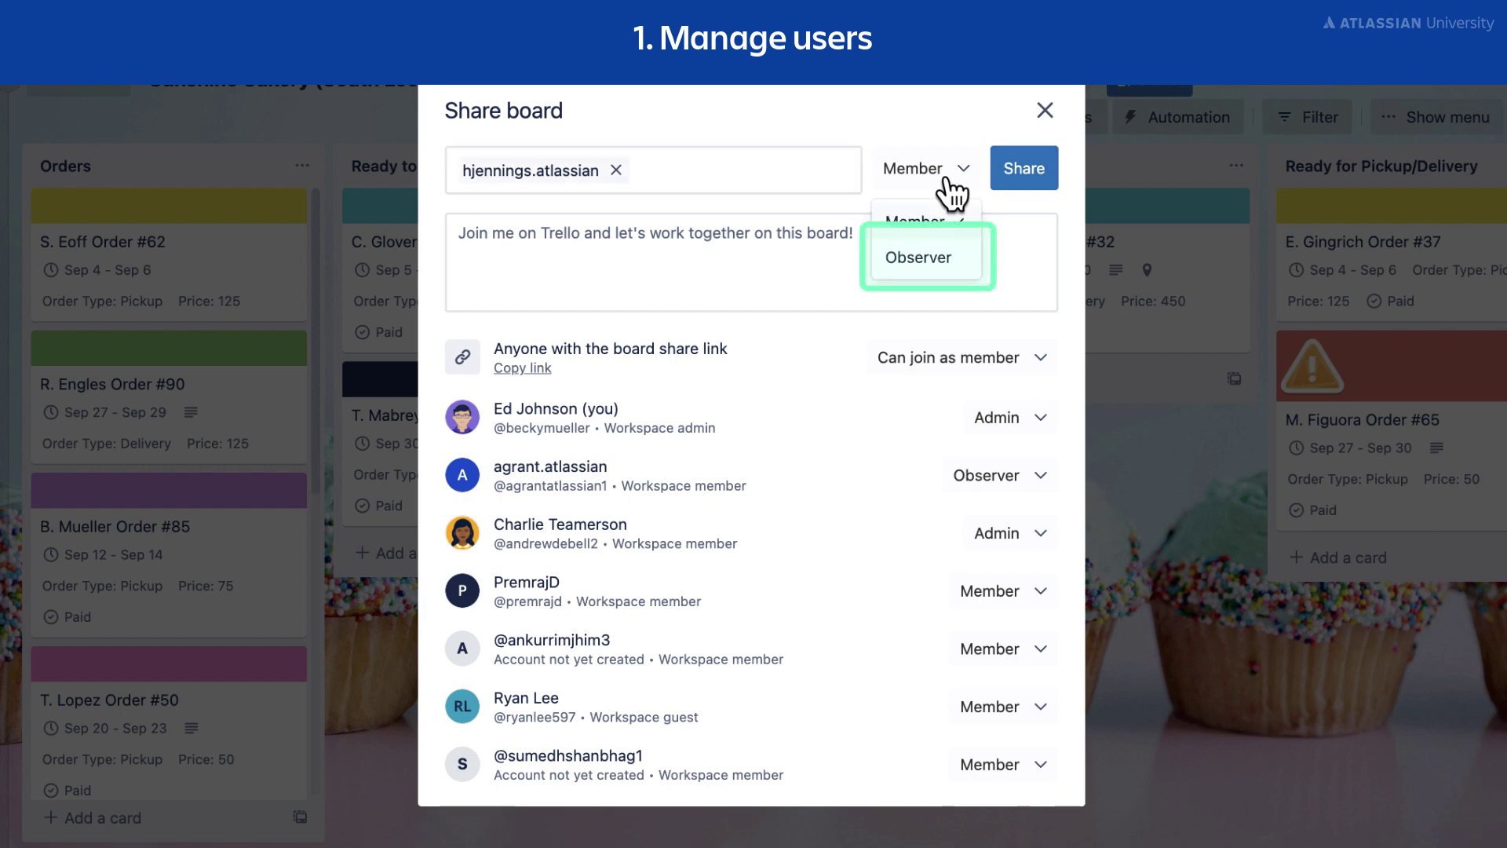
left_click(934, 259)
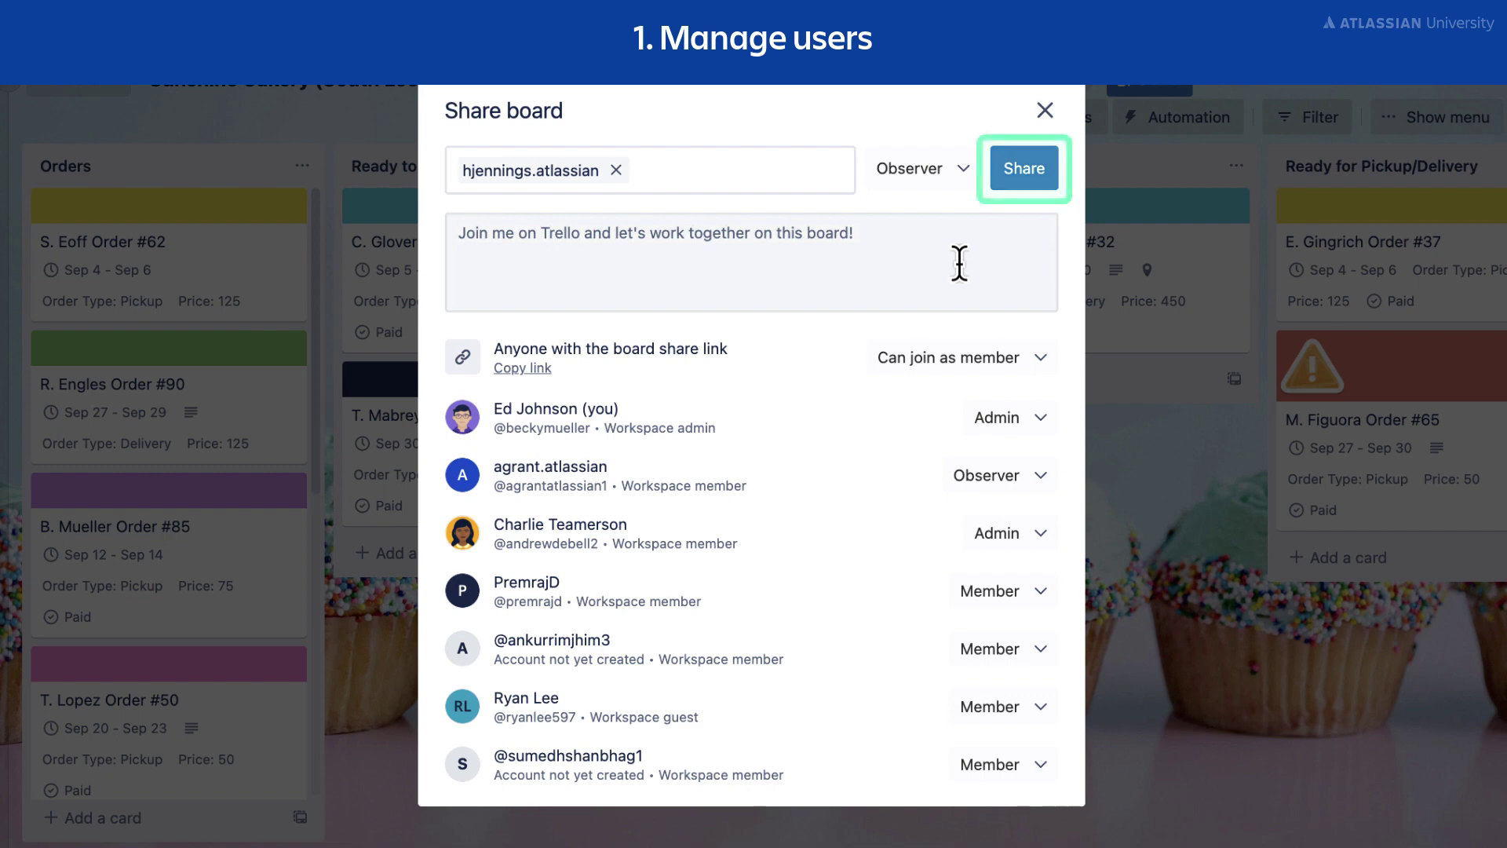
left_click(1024, 180)
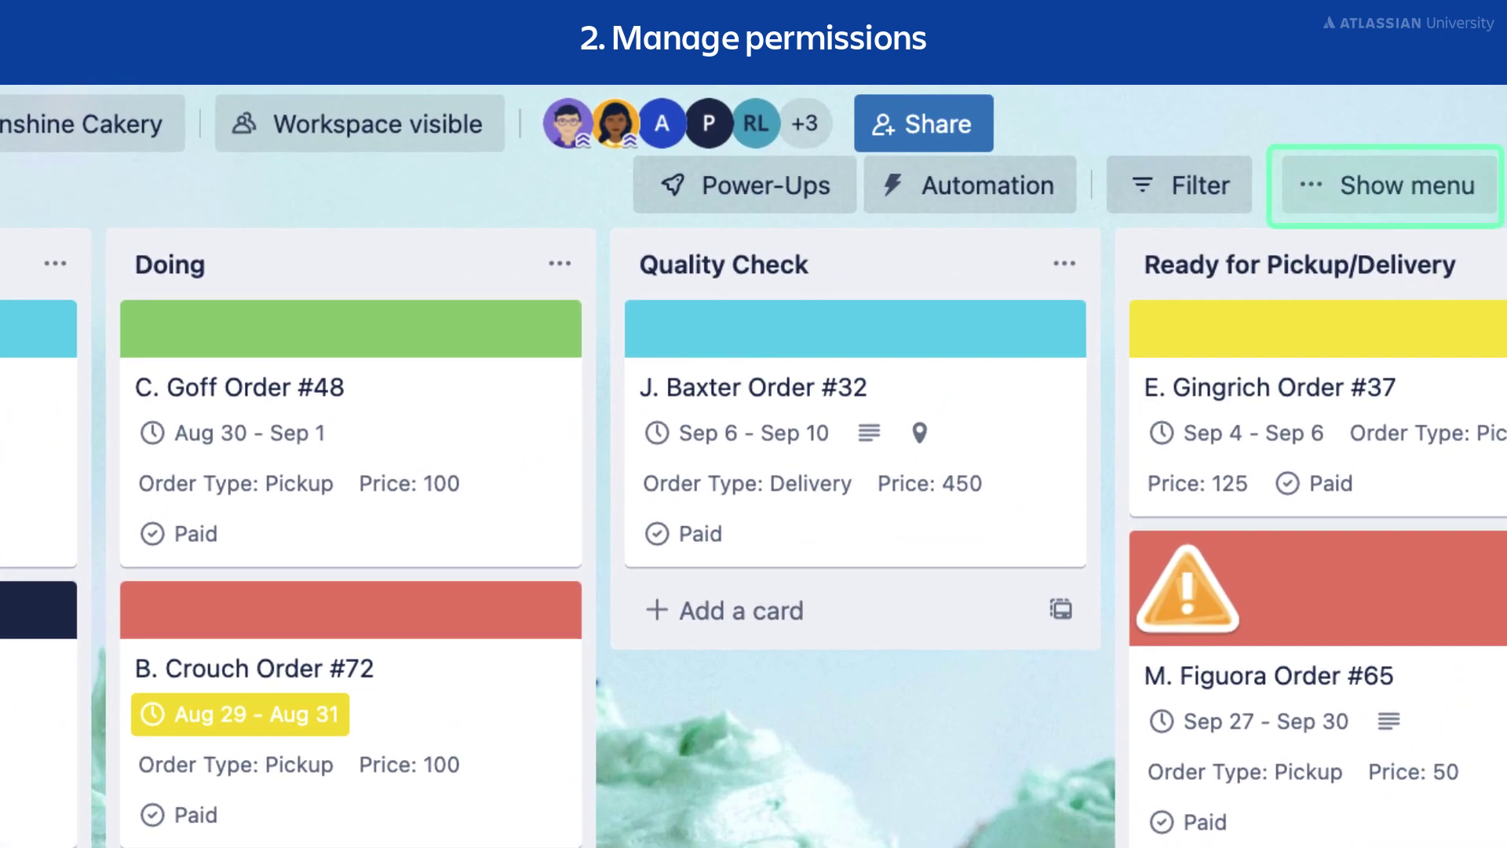
Open the board Settings and show the Commenting permissions choices, currently Members.
left_click(1423, 194)
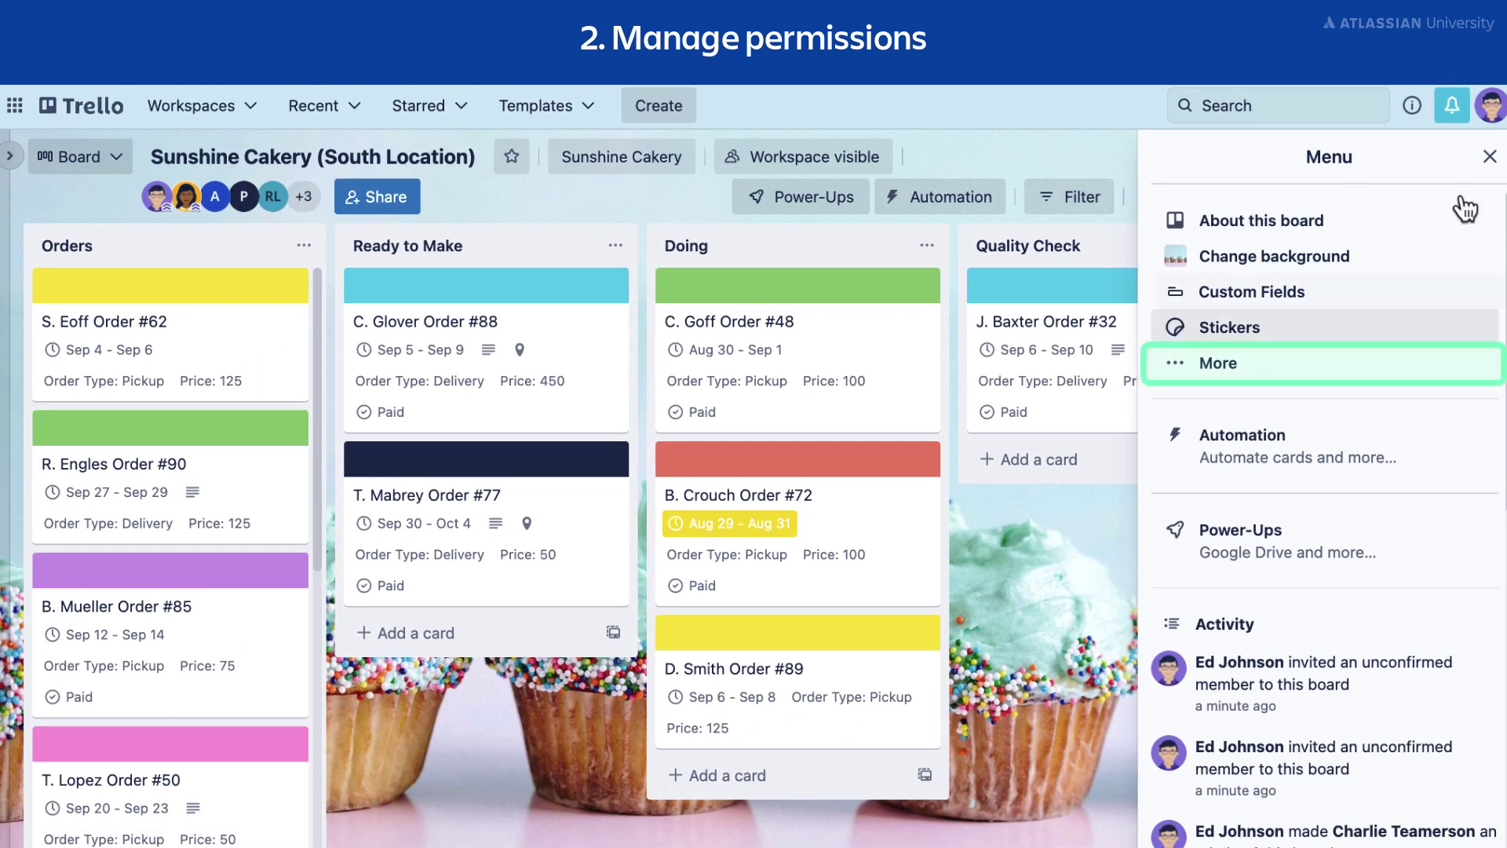
left_click(1331, 367)
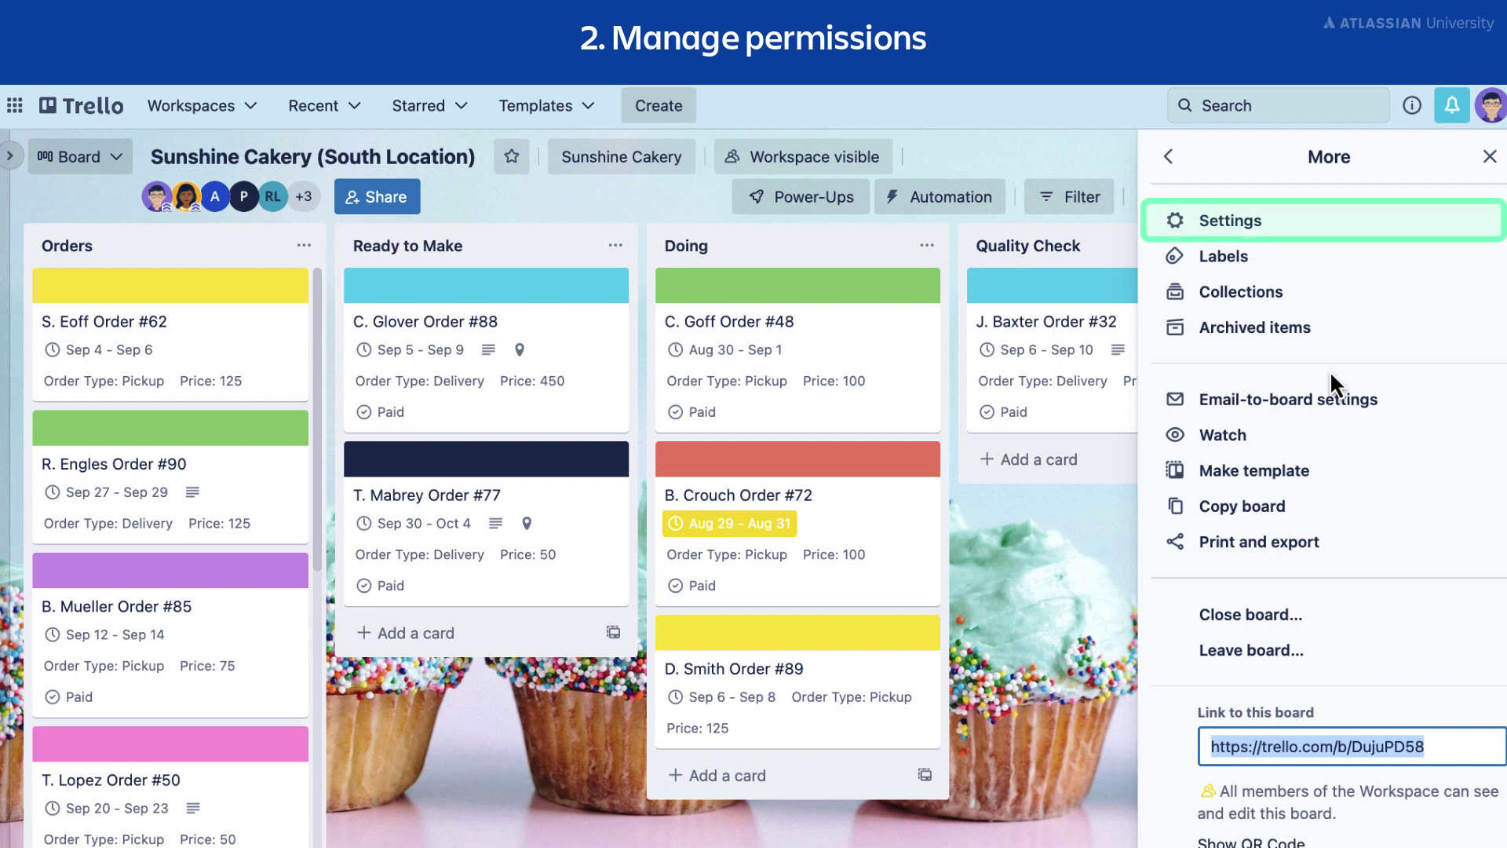
left_click(1322, 227)
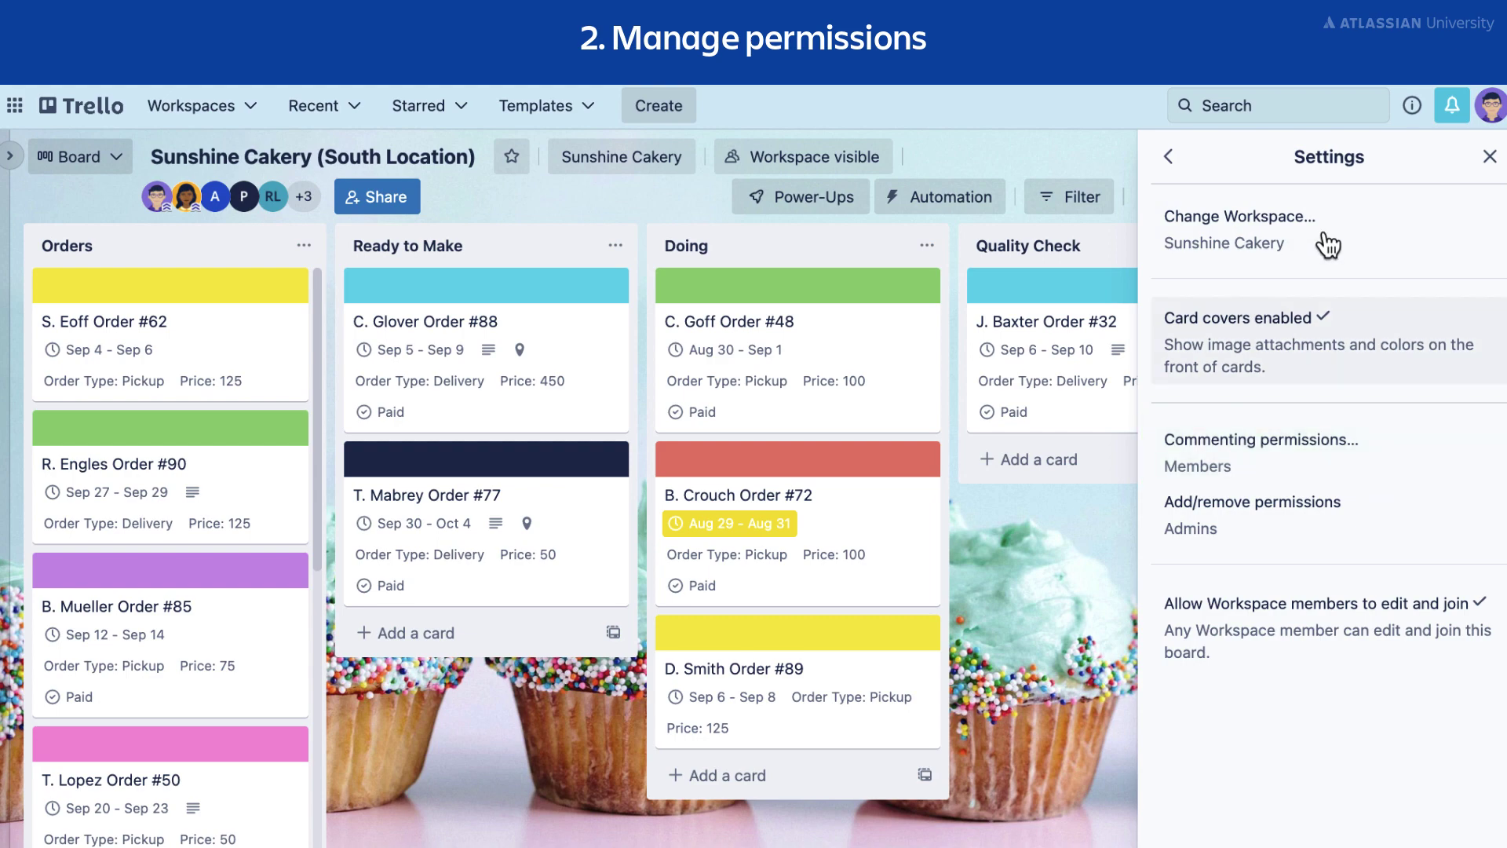
left_click(1409, 466)
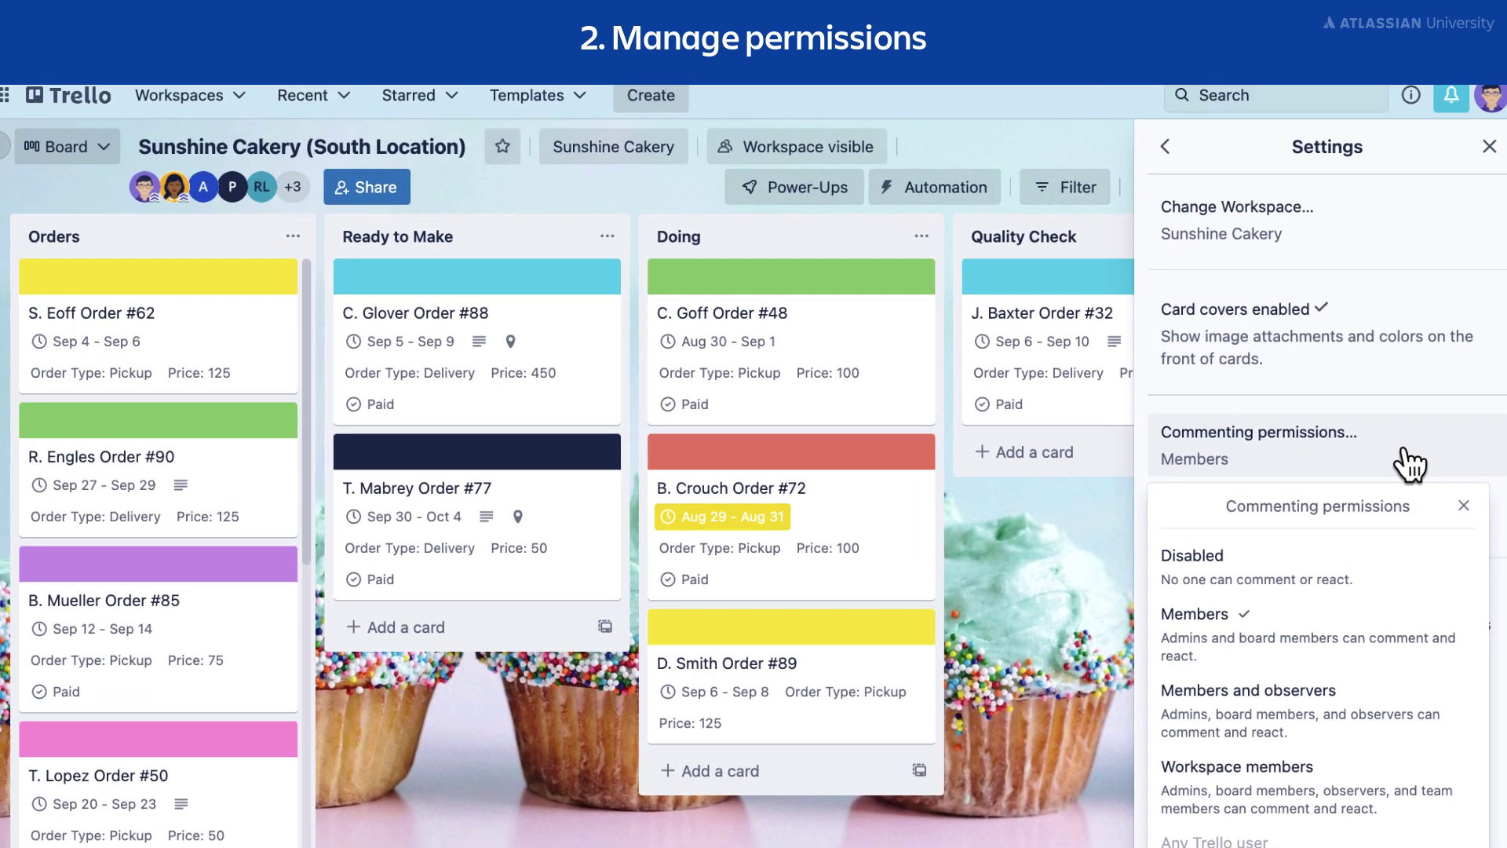
Dismiss the commenting choices and confirm Add/remove permissions is limited to Admins.
left_click(1464, 505)
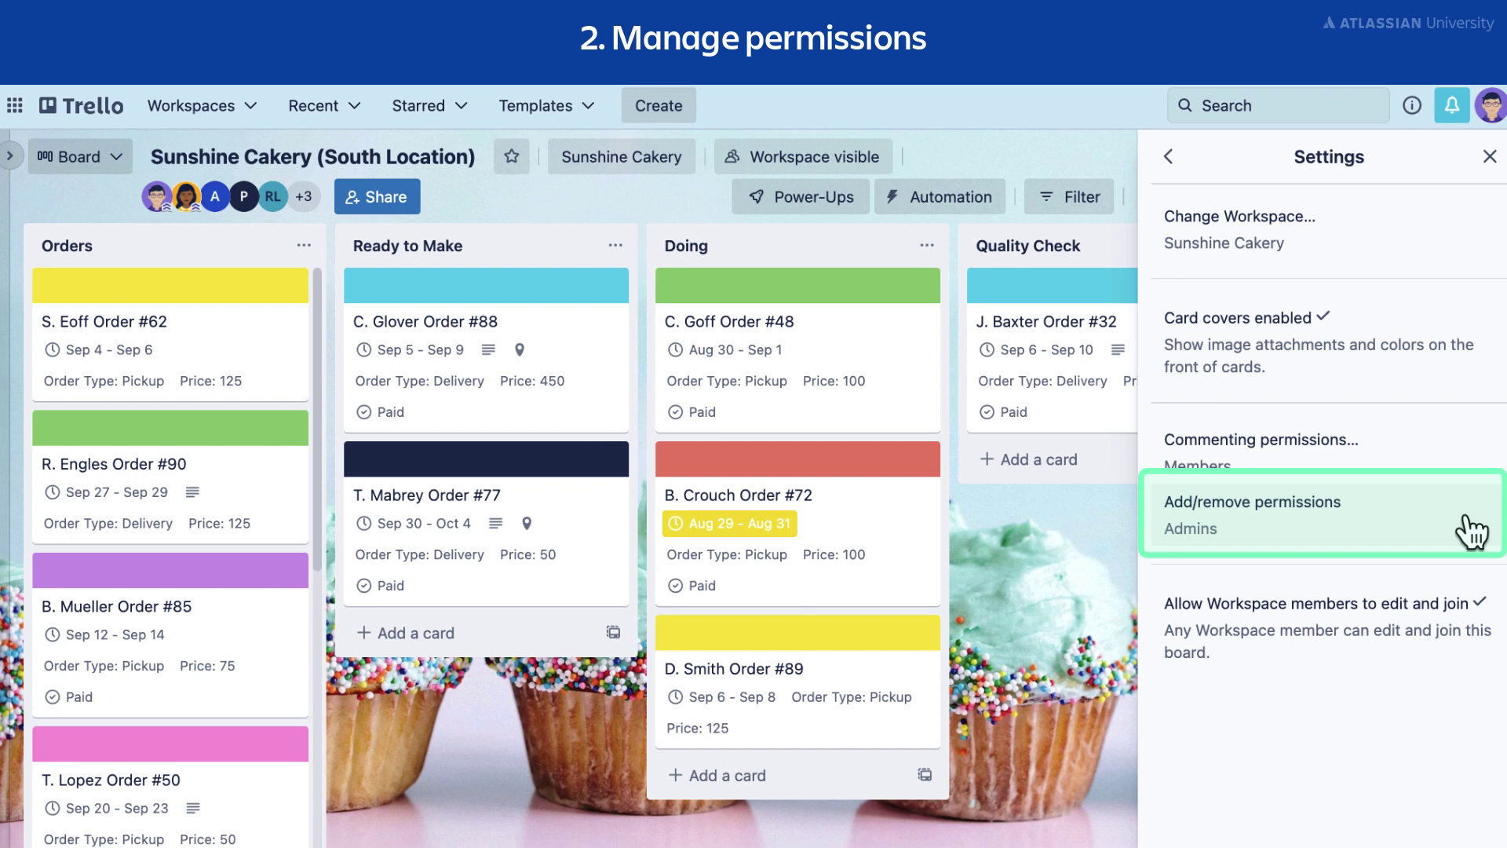
left_click(1434, 543)
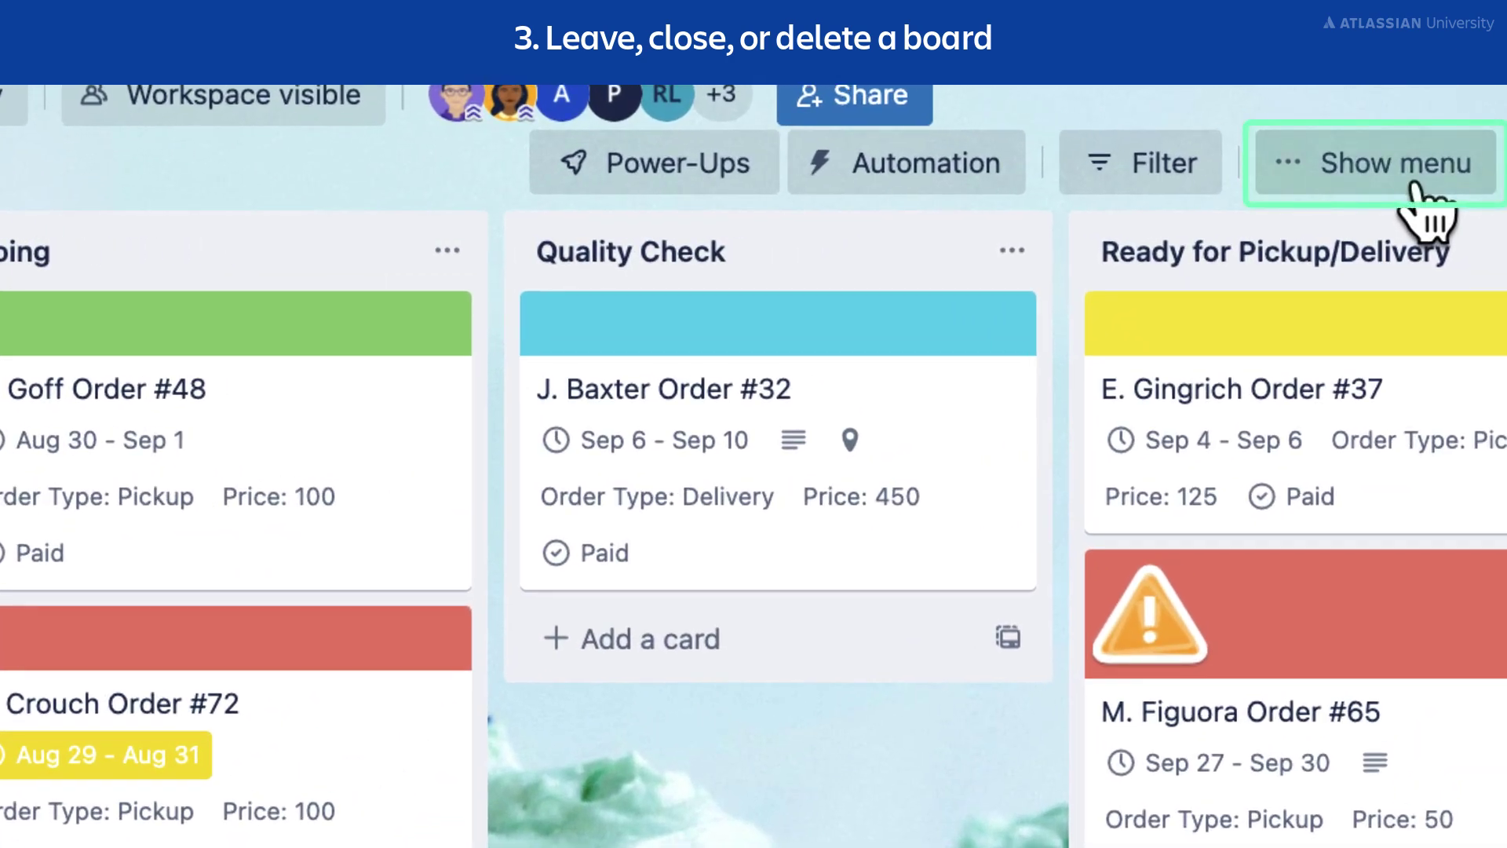
Close the Sunshine Cakery (South Location) board via More > Close board, confirming Close.
left_click(1409, 181)
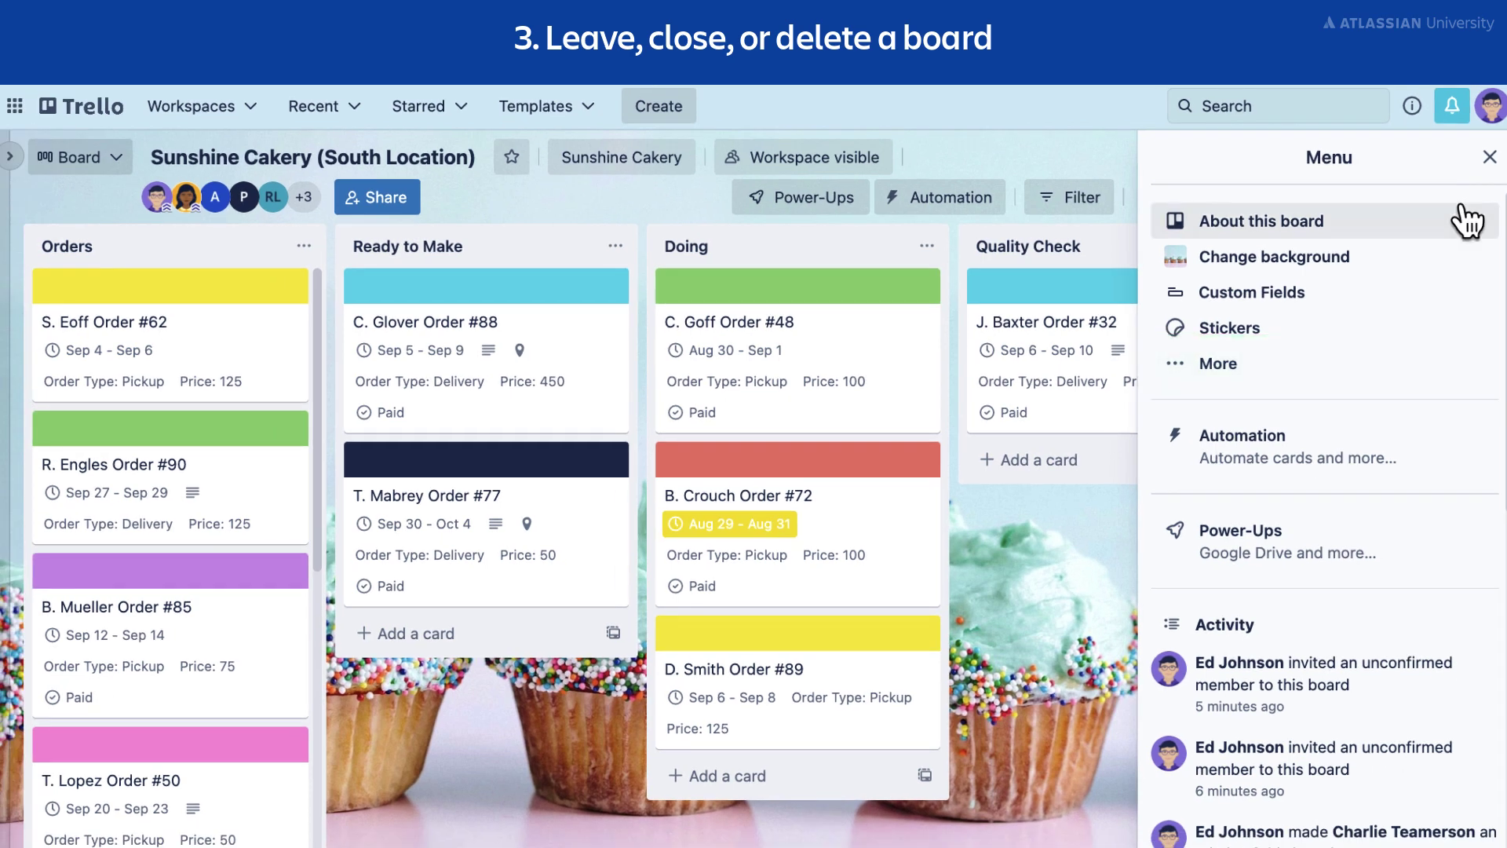
left_click(1314, 376)
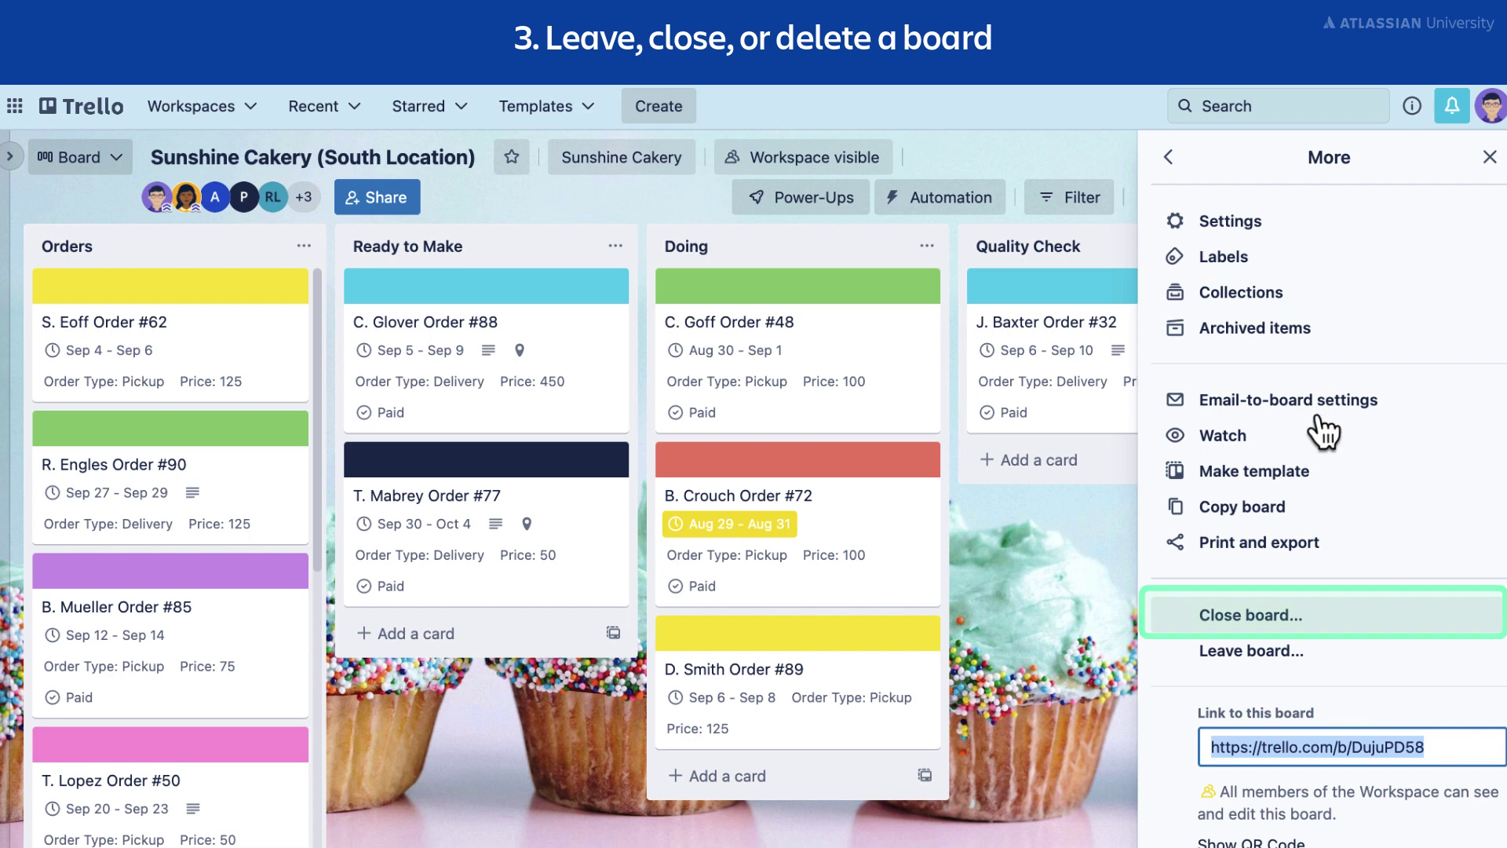
left_click(1333, 620)
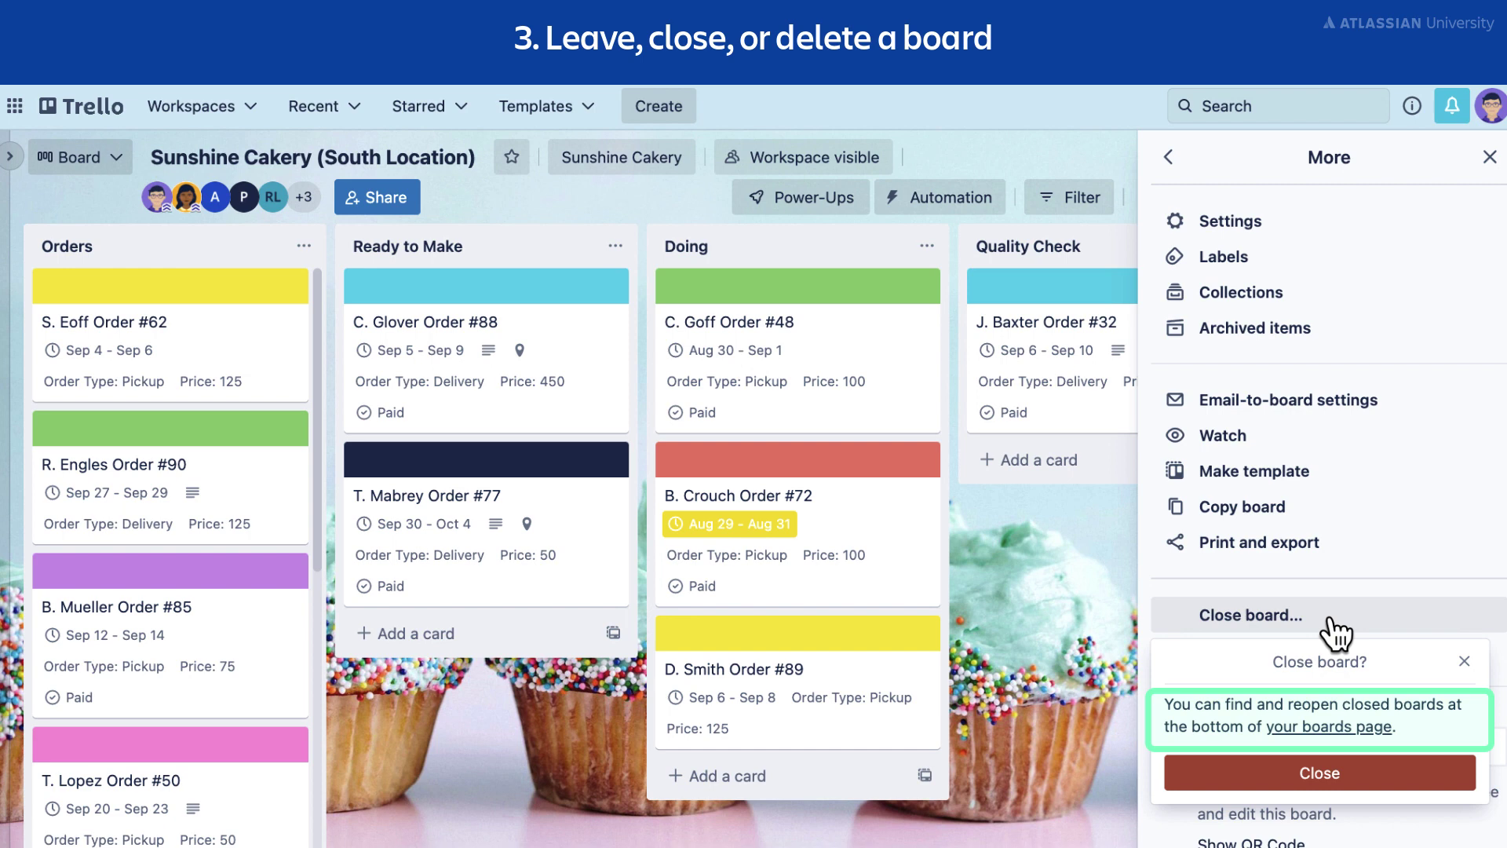
left_click(1435, 781)
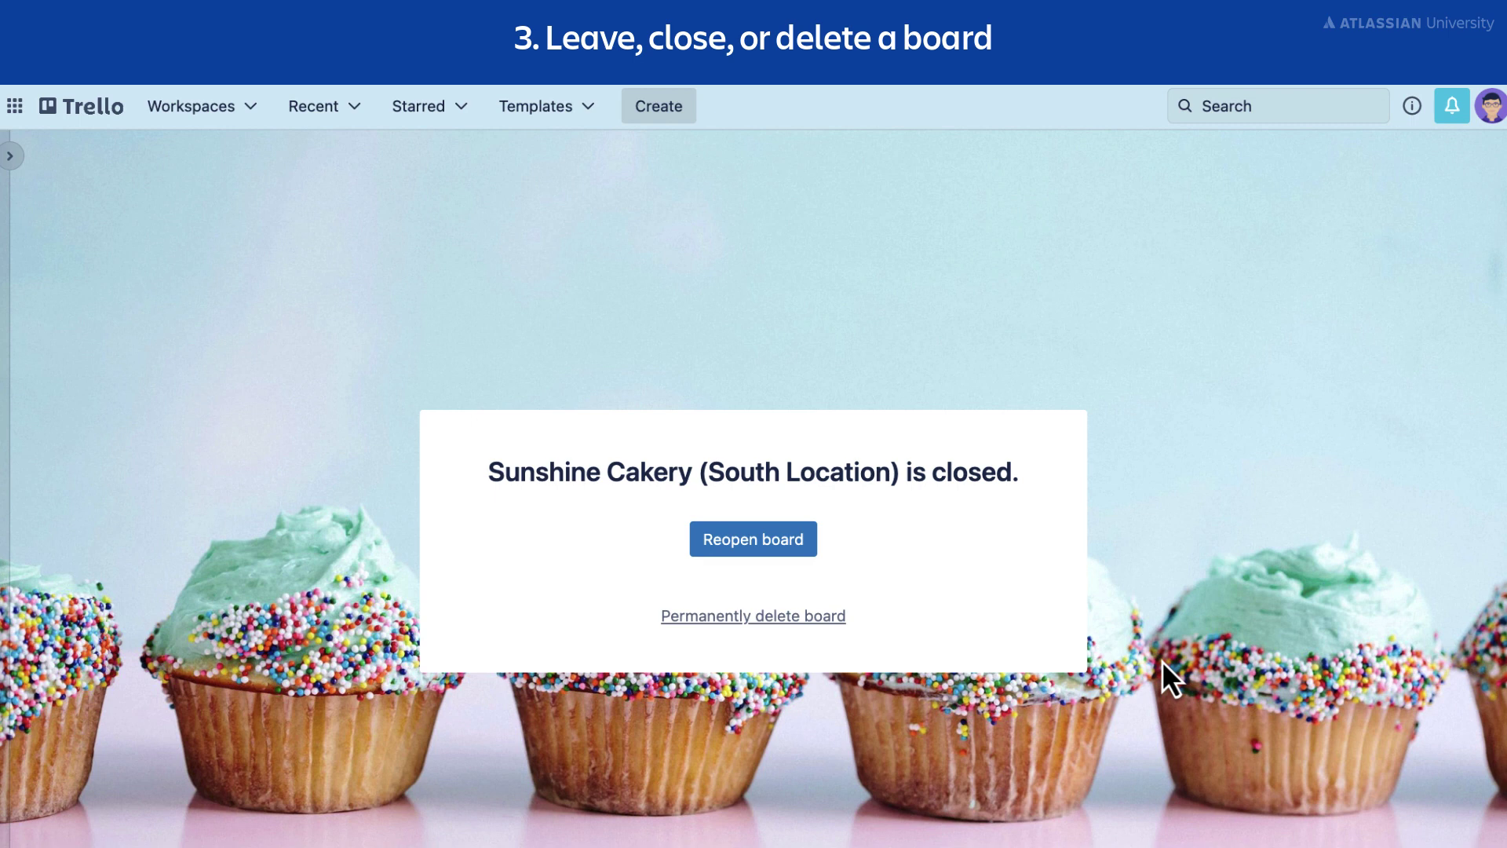
From the workspace's closed boards, reopen South Location into the Sunshine Cakery workspace.
left_click(10, 157)
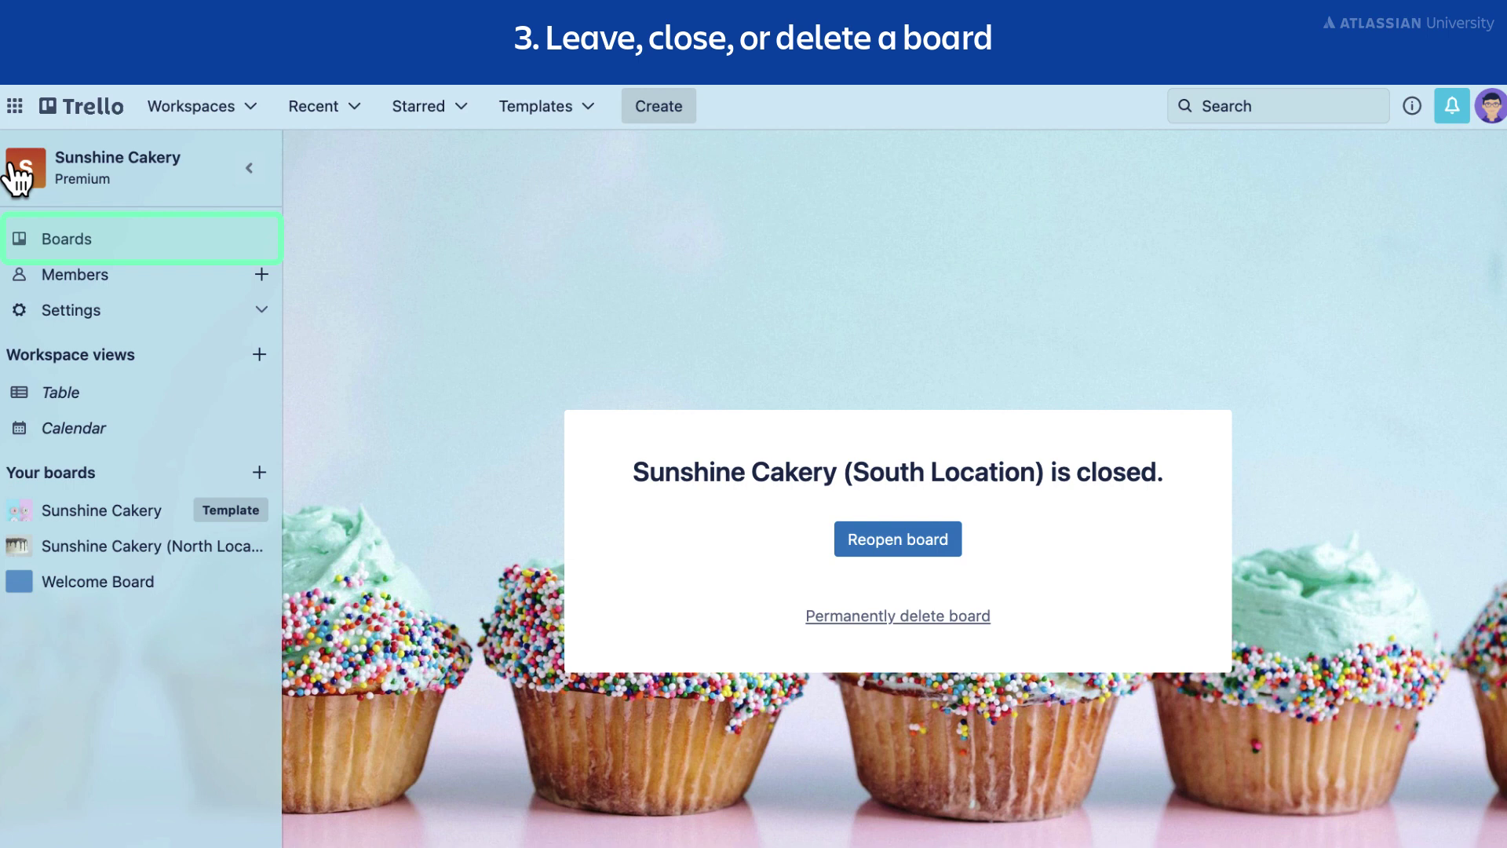
left_click(114, 247)
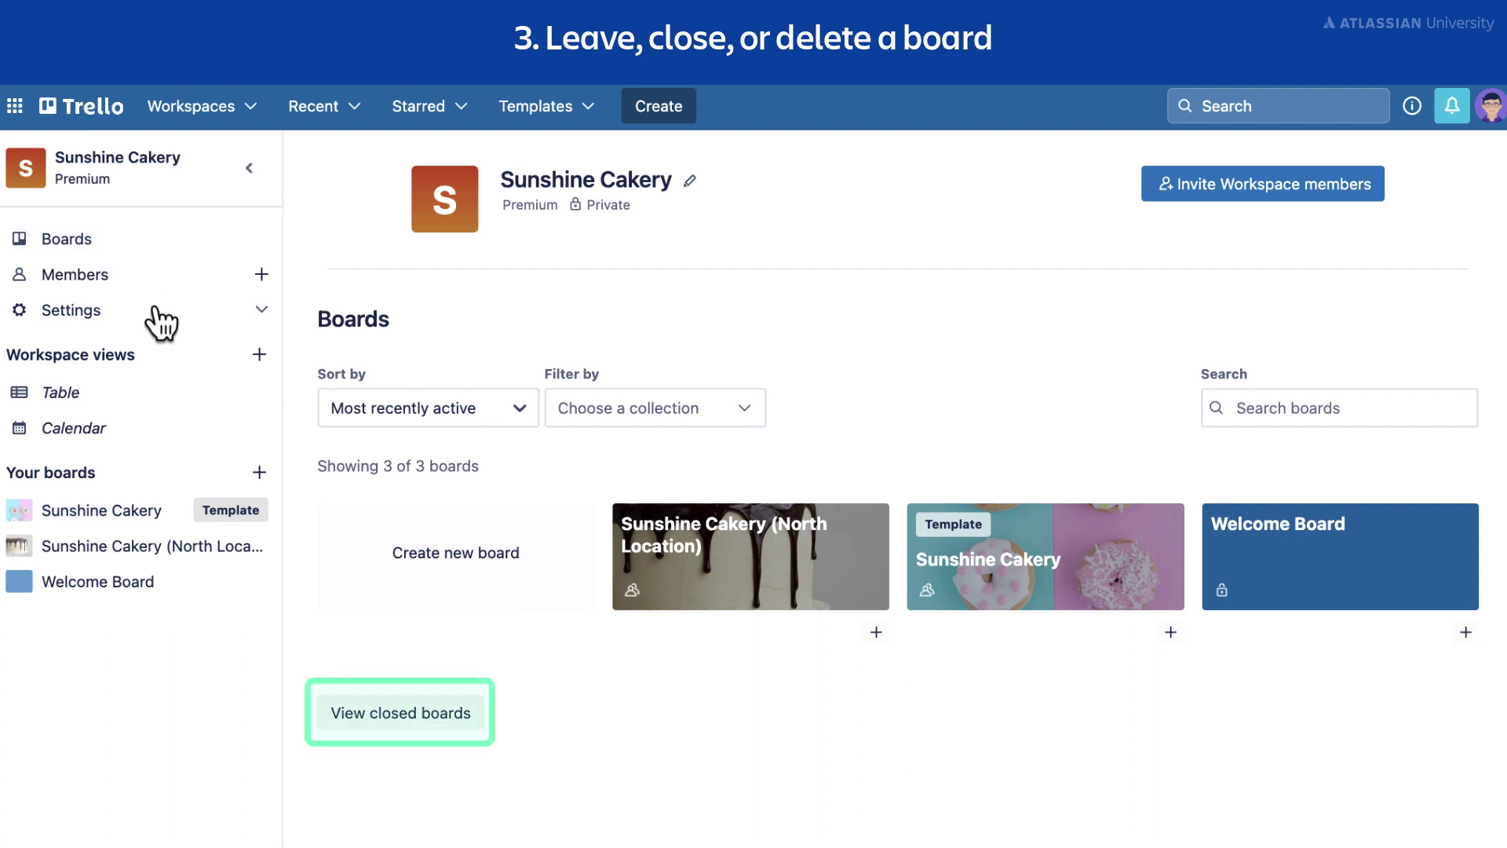
left_click(417, 720)
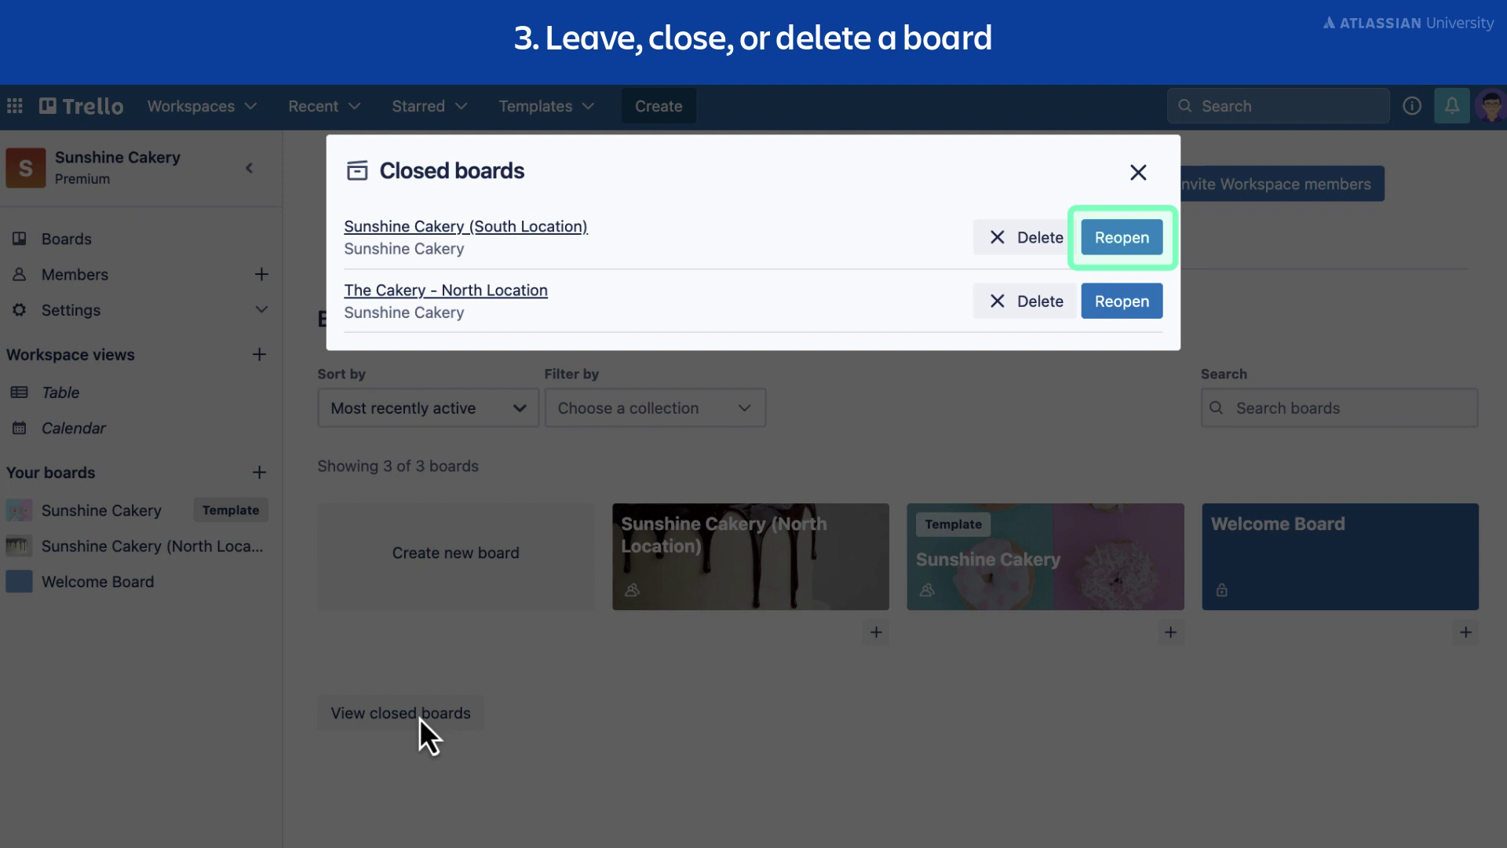
left_click(1137, 253)
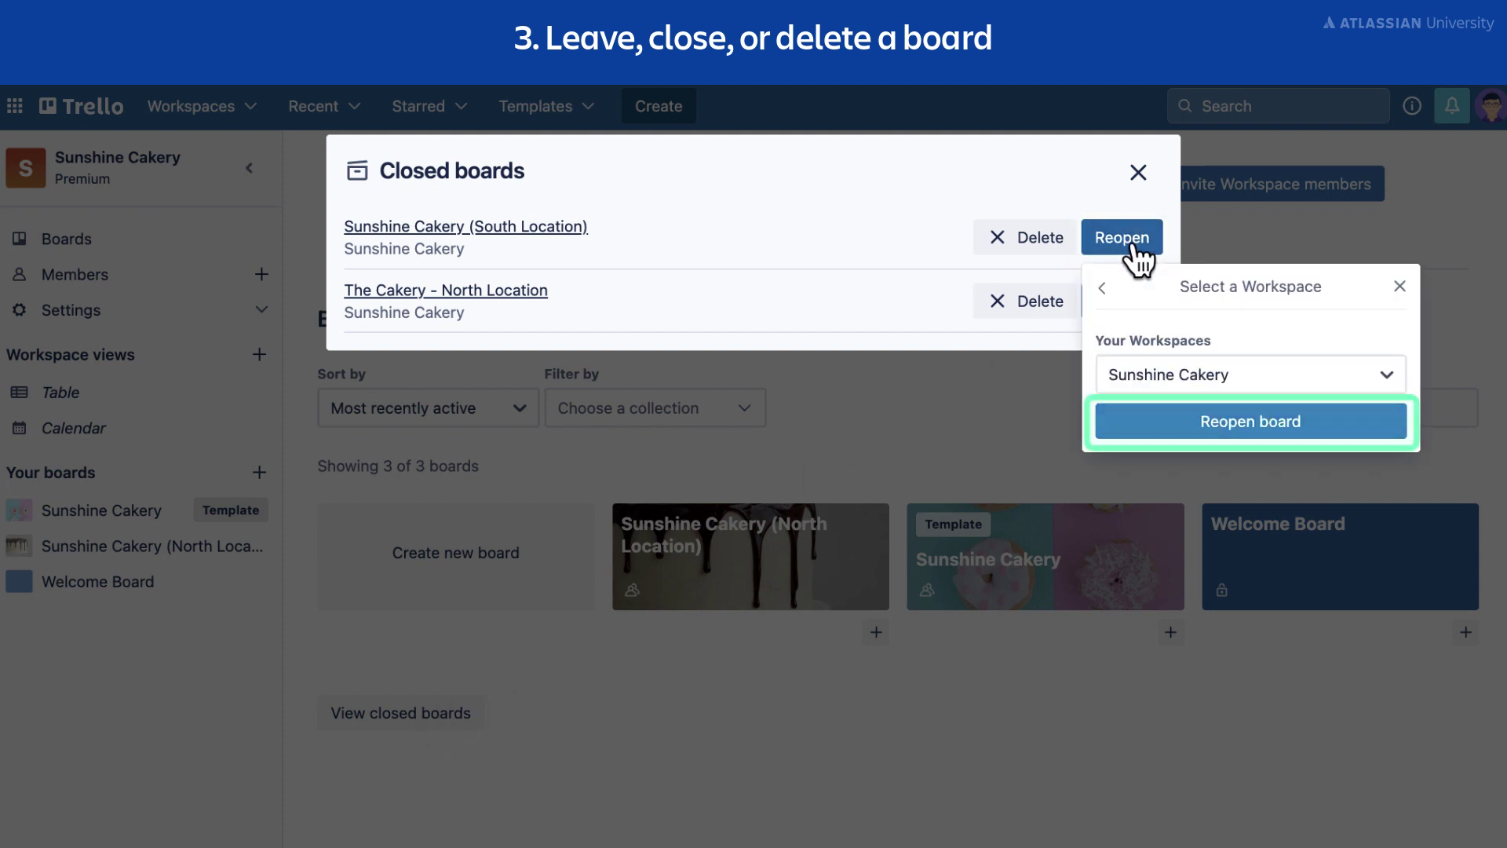
left_click(1198, 429)
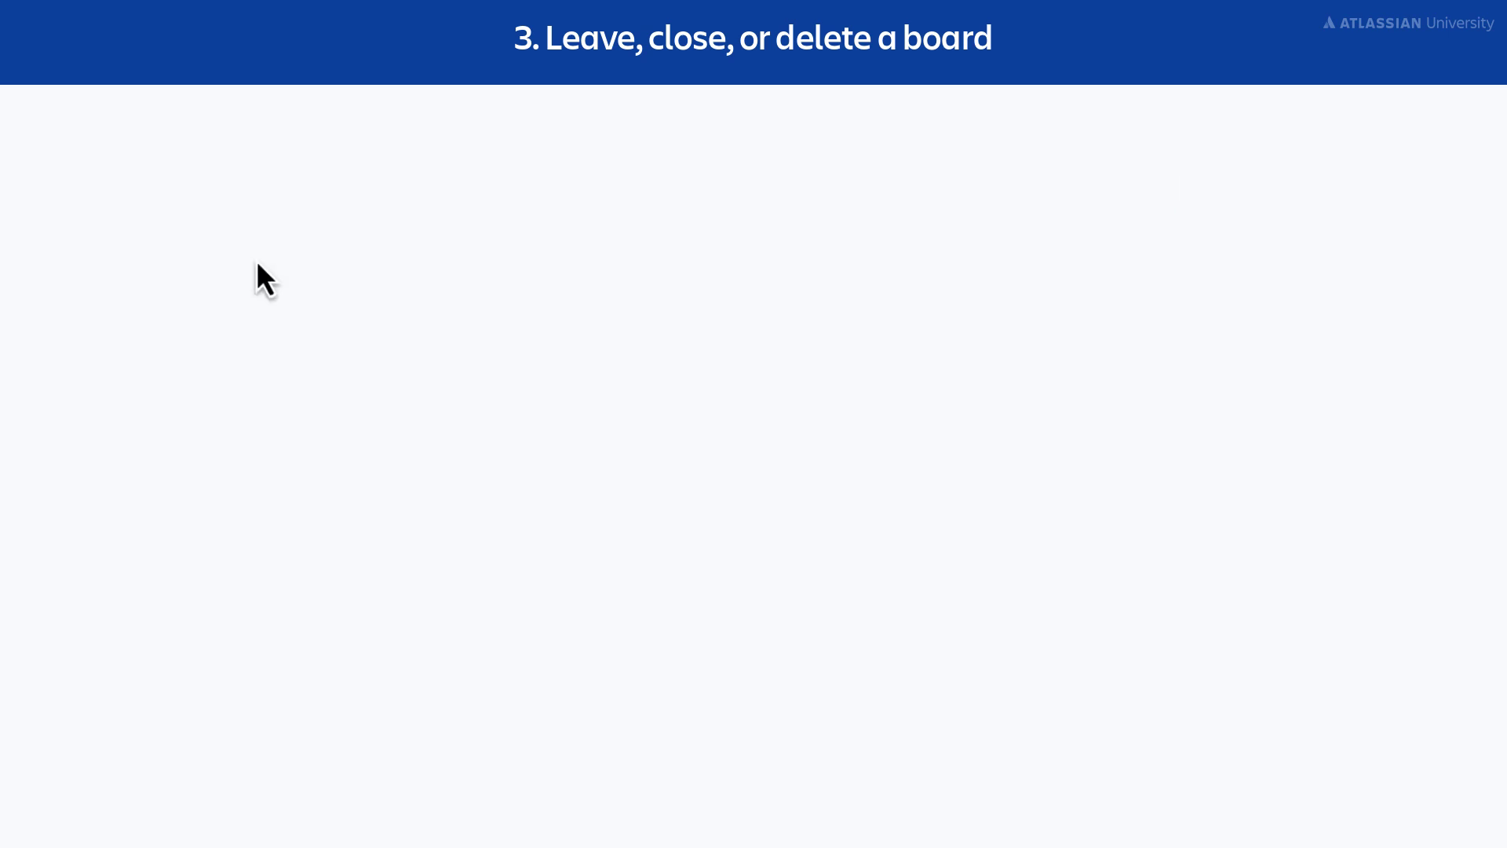